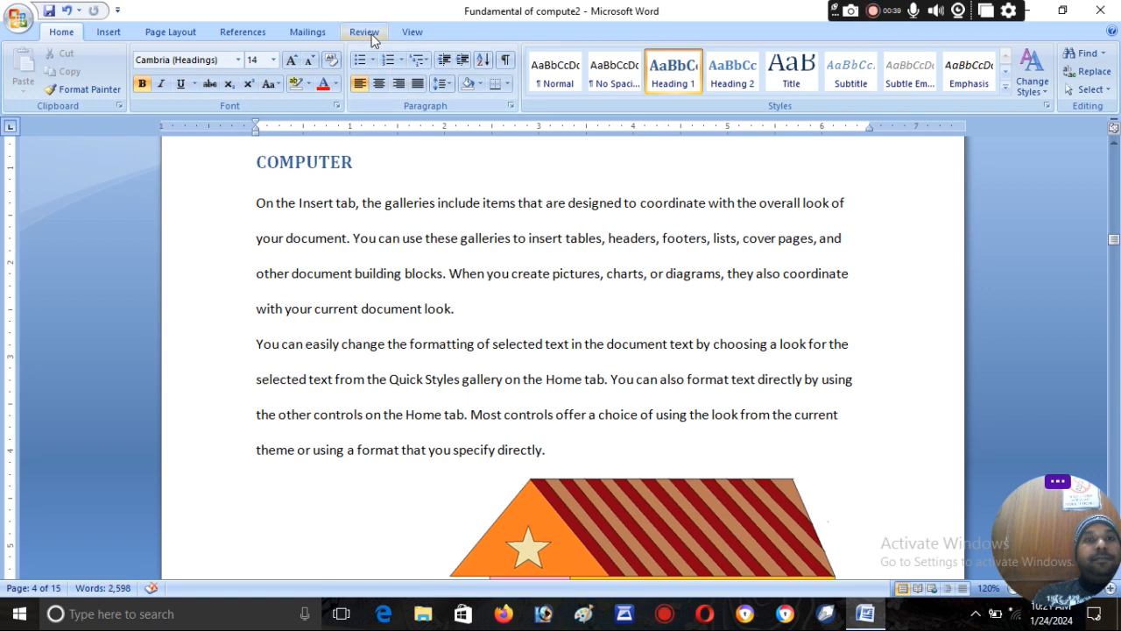
Step: Mark the OS(OPERATING SYSTEM) heading as a table of authorities citation in the Cases category
{"action": "left_click_drag", "start_coordinate": [1114, 241], "coordinate": [1114, 249]}
{"action": "left_click_drag", "start_coordinate": [473, 186], "coordinate": [256, 187]}
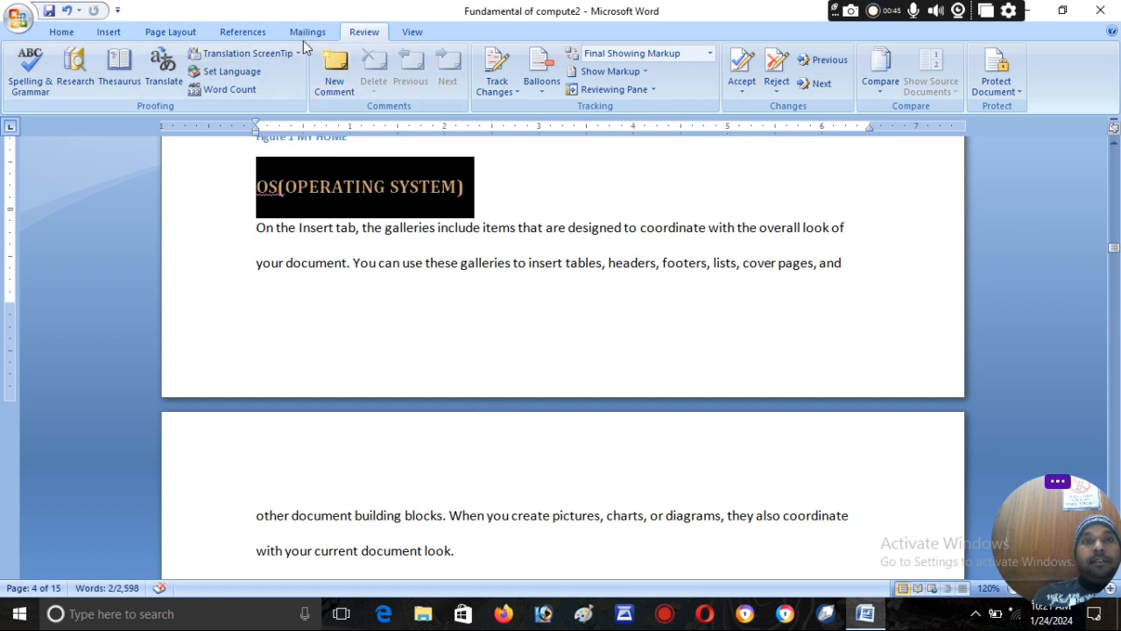
{"action": "left_click", "coordinate": [257, 35]}
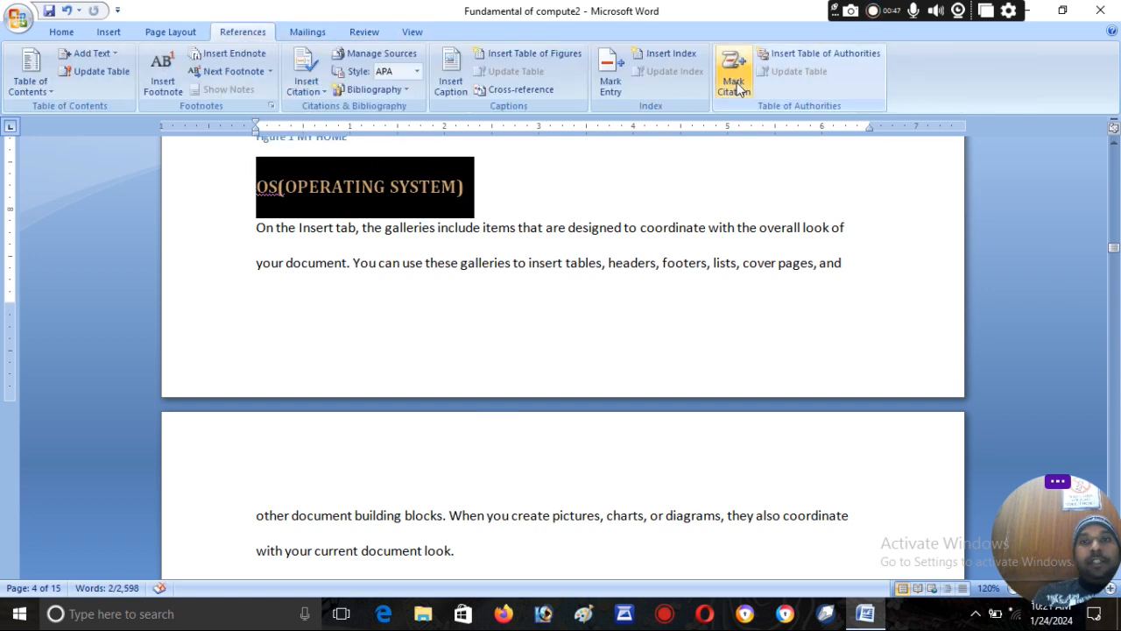
{"action": "left_click", "coordinate": [735, 82]}
{"action": "left_click", "coordinate": [672, 247]}
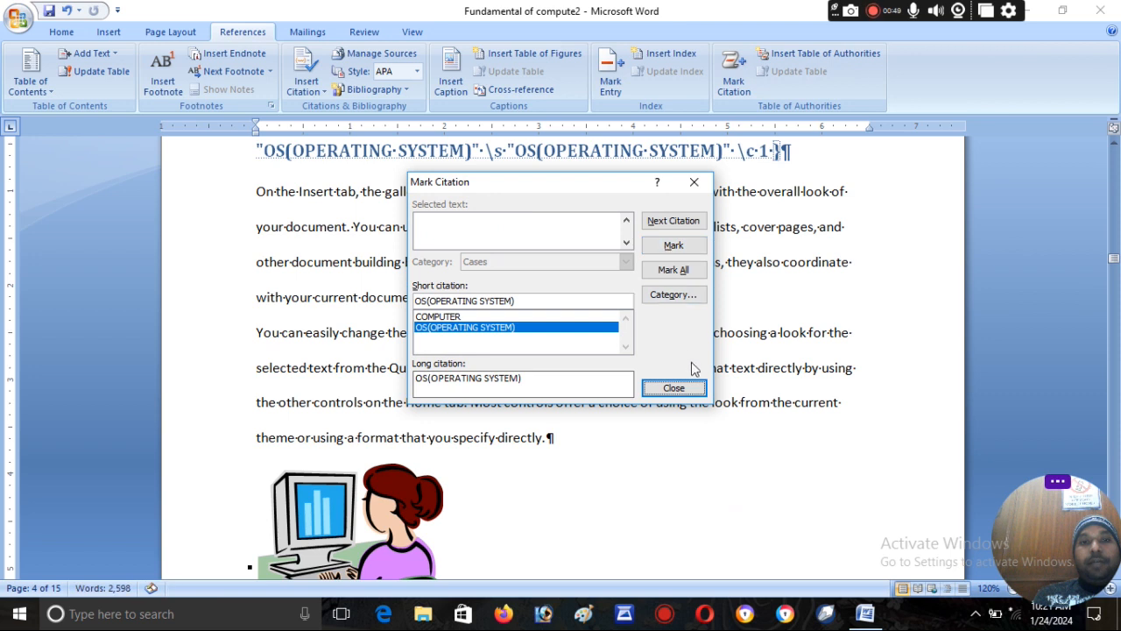
{"action": "left_click", "coordinate": [674, 388]}
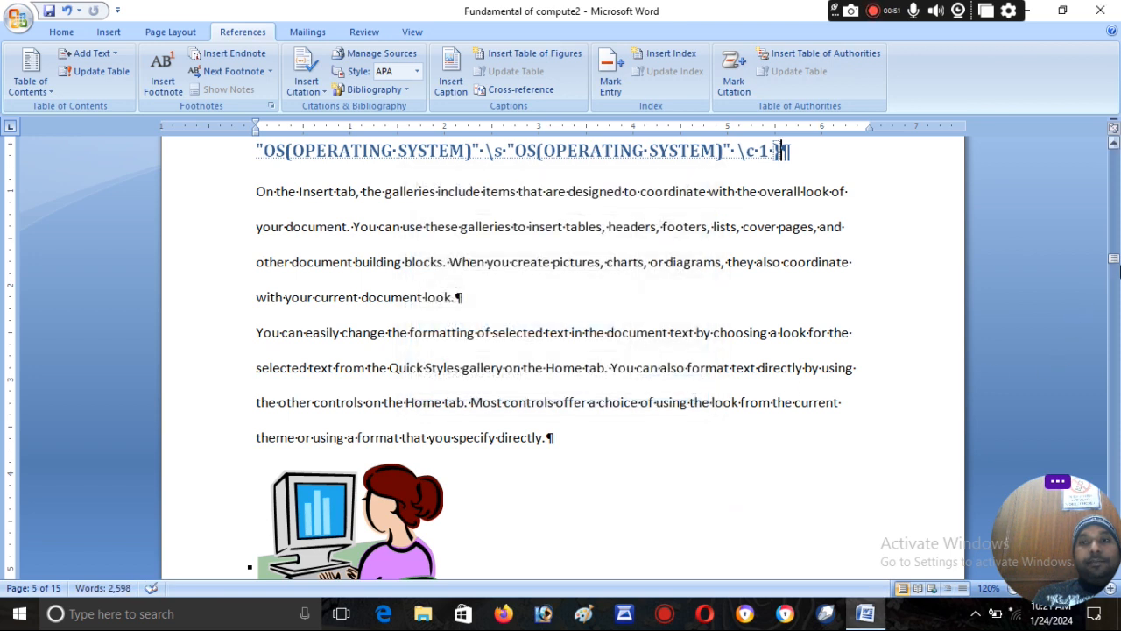
Step: Mark the MS-DOS heading text below the COMPUTER TYPER figure as a citation in the Cases category
{"action": "left_click_drag", "start_coordinate": [1115, 263], "coordinate": [1115, 268]}
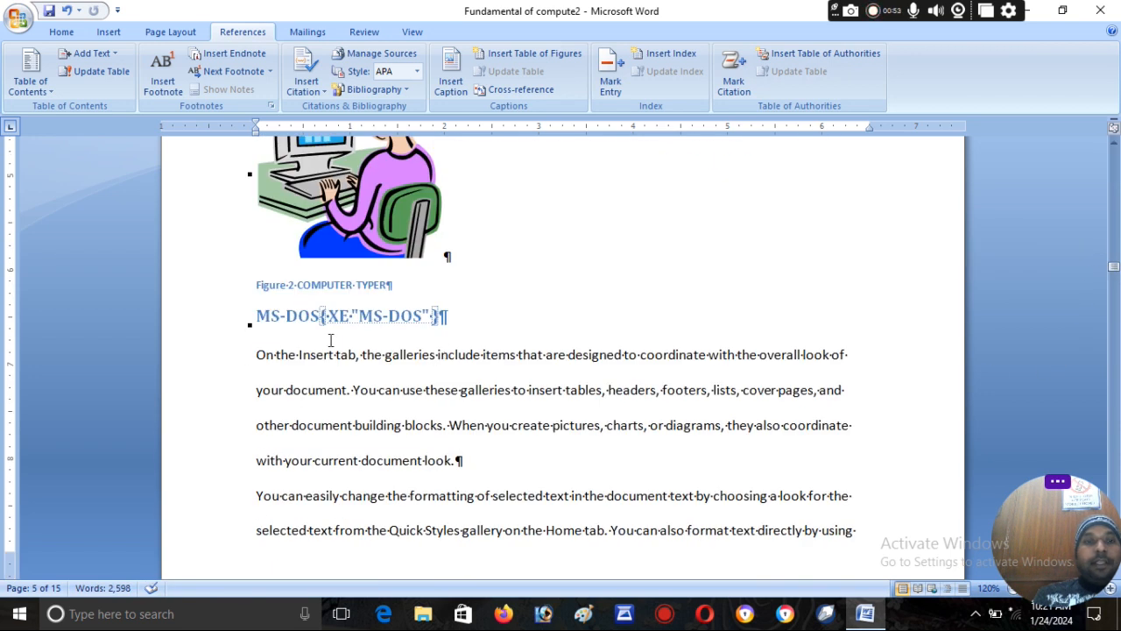
{"action": "left_click_drag", "start_coordinate": [321, 320], "coordinate": [257, 318]}
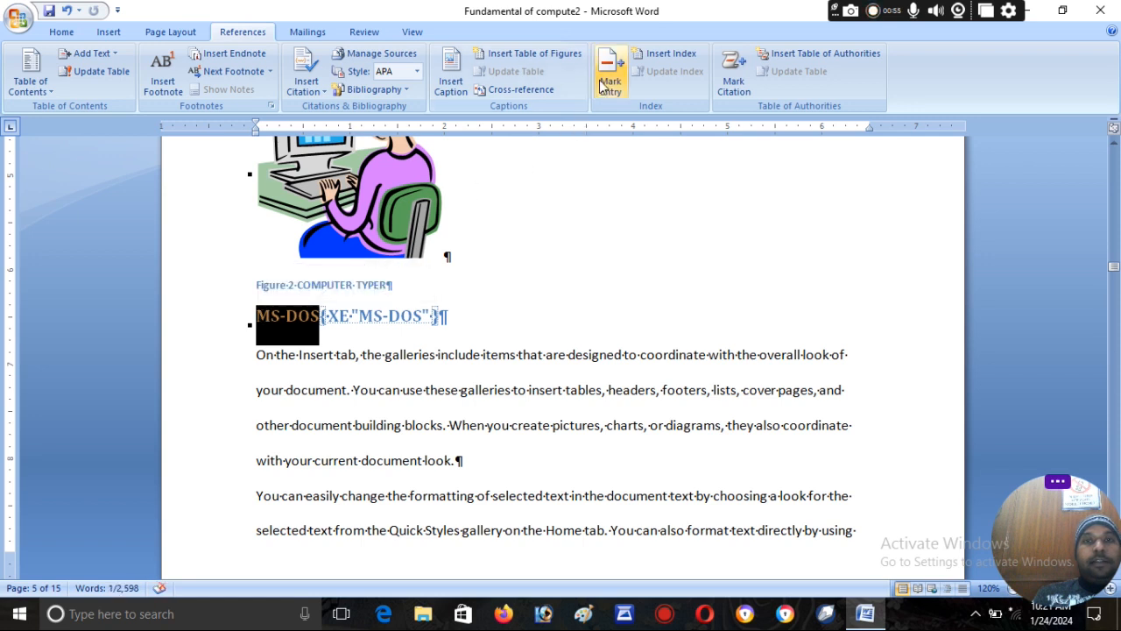
{"action": "left_click", "coordinate": [732, 86]}
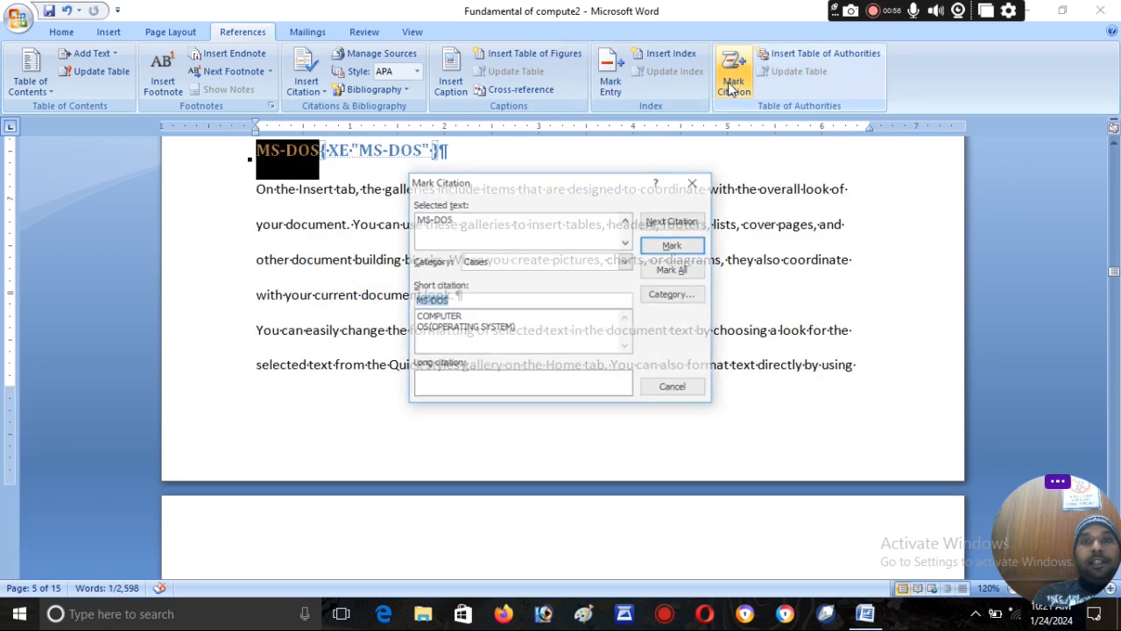
{"action": "left_click", "coordinate": [676, 248]}
{"action": "left_click", "coordinate": [674, 387]}
Step: Mark the MS-WINDOWS heading text as a table of authorities citation in the Cases category
{"action": "left_click_drag", "start_coordinate": [1114, 270], "coordinate": [1114, 281]}
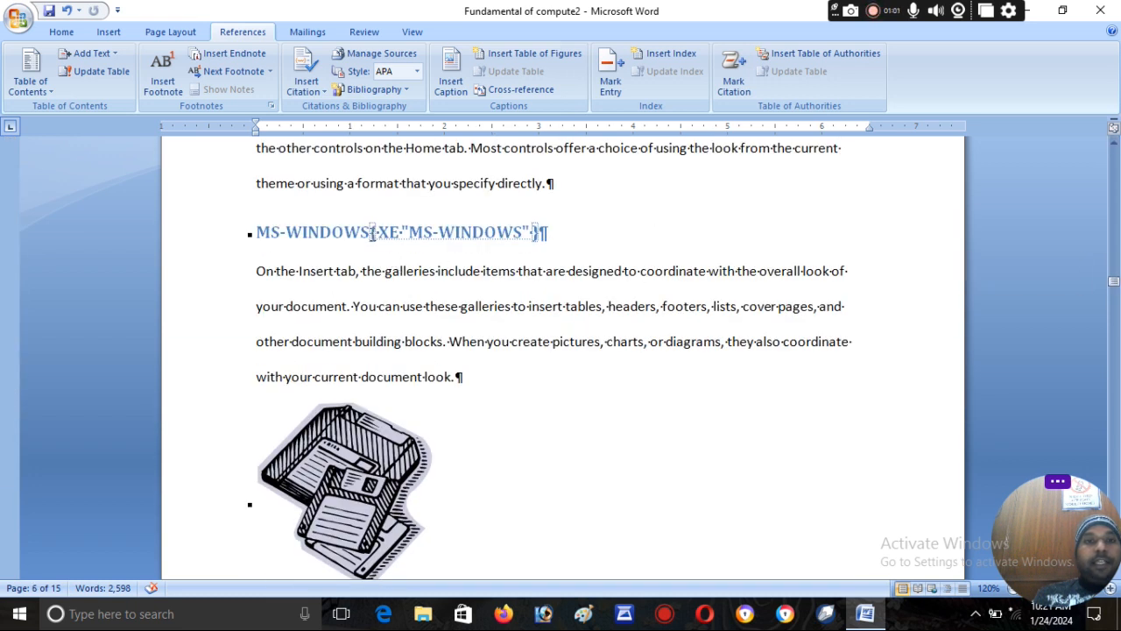
{"action": "left_click_drag", "start_coordinate": [369, 232], "coordinate": [255, 232]}
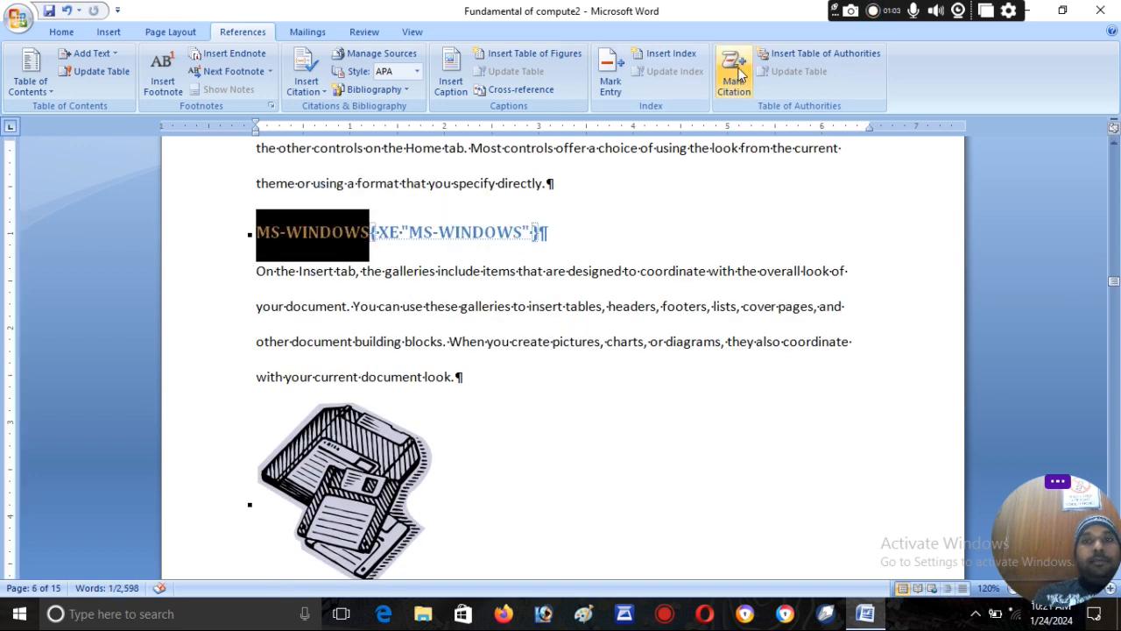
{"action": "left_click", "coordinate": [734, 77]}
{"action": "left_click", "coordinate": [673, 245]}
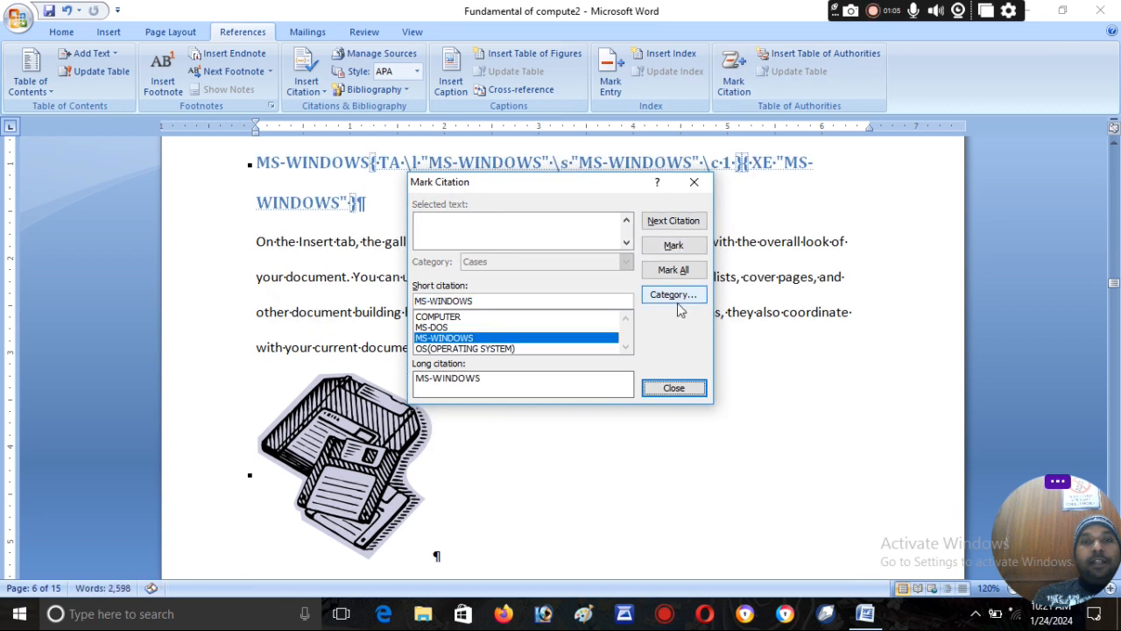
{"action": "left_click", "coordinate": [674, 388]}
Step: Mark the MS-PAINT heading text as a table of authorities citation in the Cases category
{"action": "left_click_drag", "start_coordinate": [1115, 292], "coordinate": [1115, 313]}
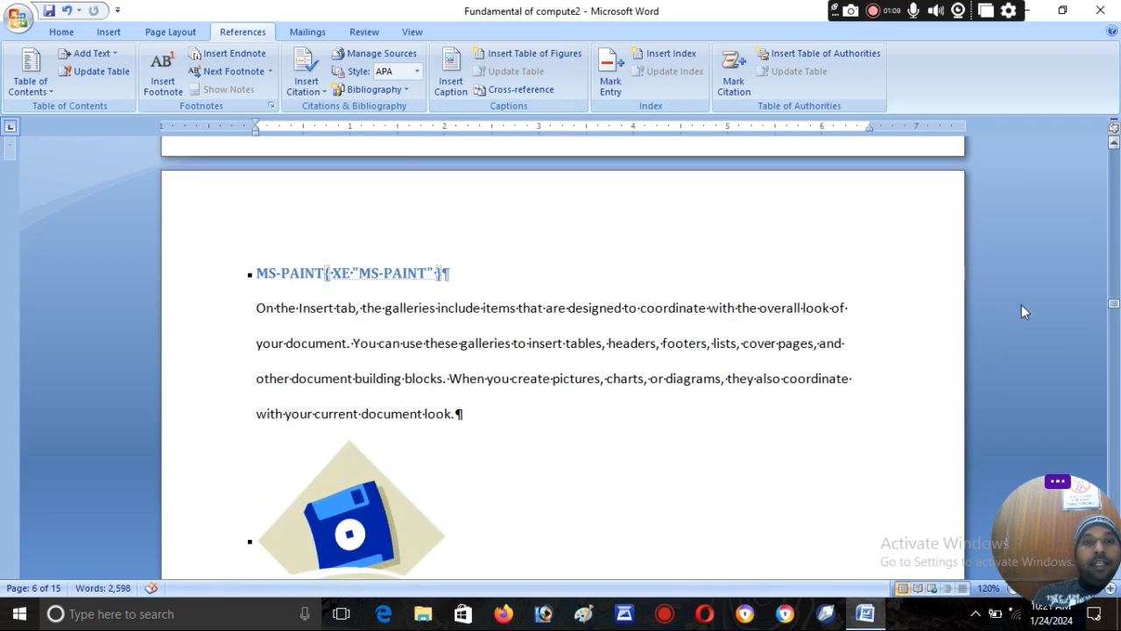
{"action": "left_click_drag", "start_coordinate": [325, 276], "coordinate": [256, 274]}
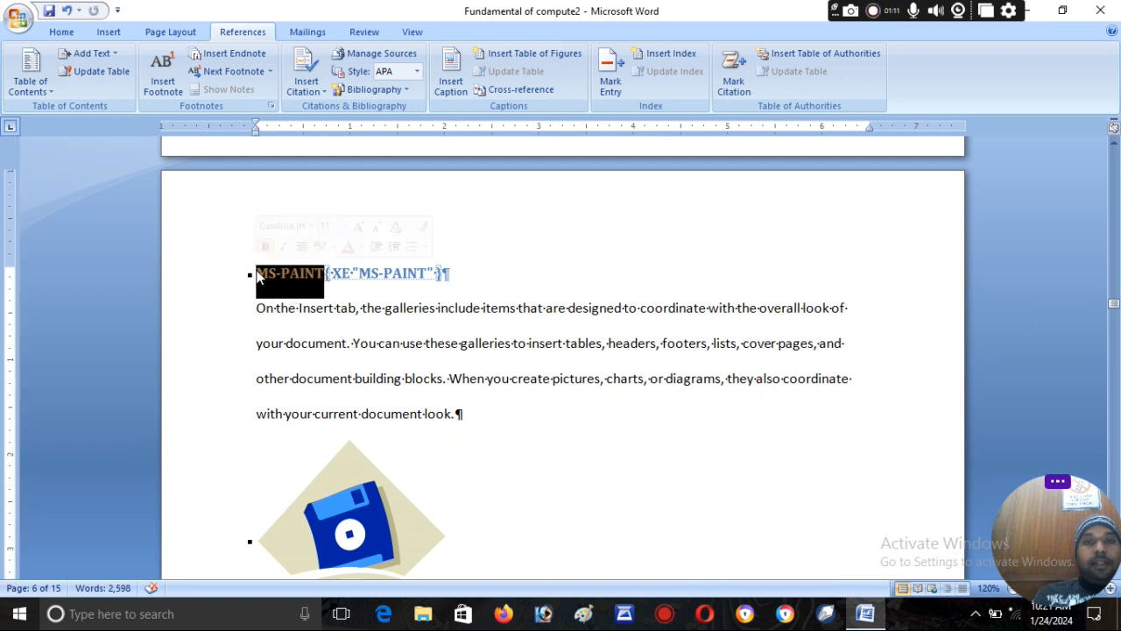
{"action": "left_click", "coordinate": [736, 75]}
{"action": "left_click", "coordinate": [676, 246]}
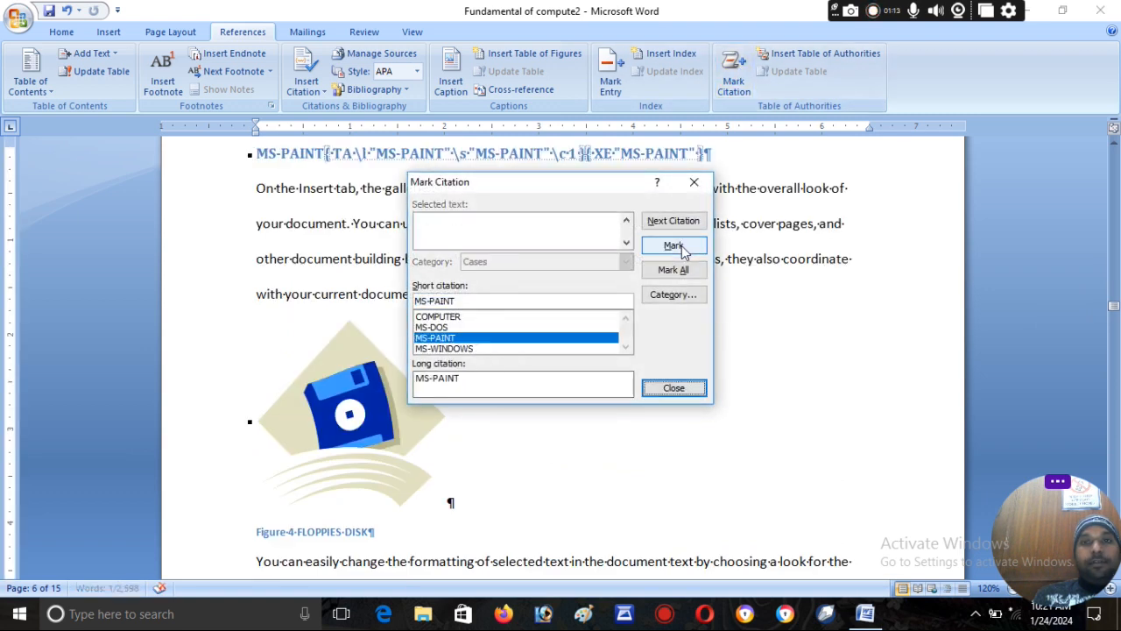
{"action": "left_click", "coordinate": [674, 388]}
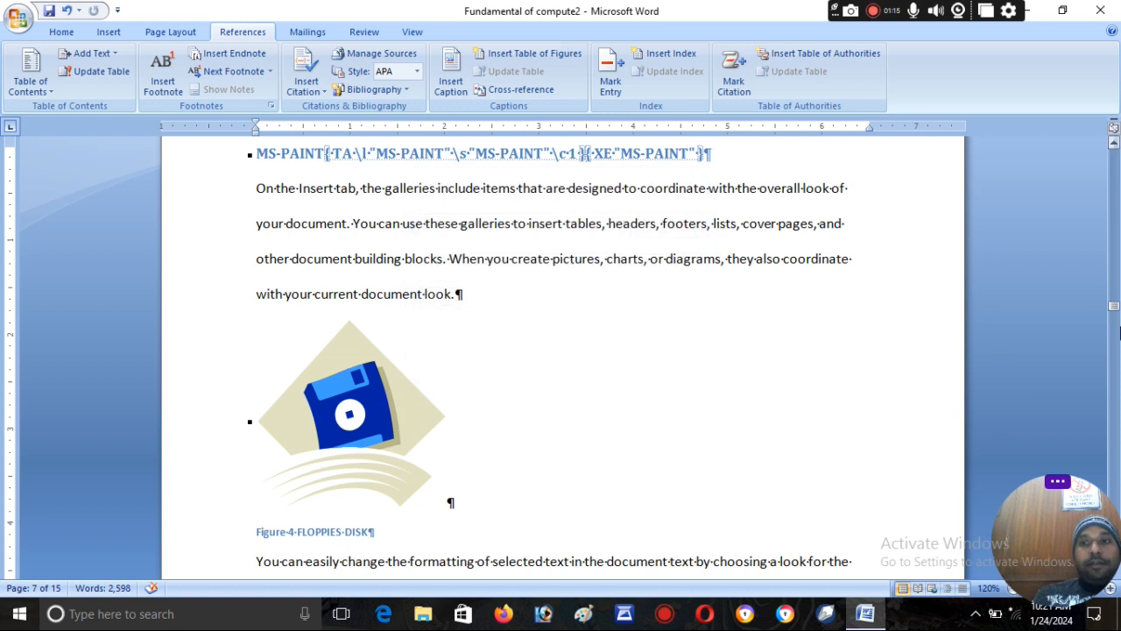
Step: Mark the whole WORDPAD heading line as a table of authorities citation in the Cases category
{"action": "left_click_drag", "start_coordinate": [1114, 314], "coordinate": [1114, 321]}
{"action": "left_click_drag", "start_coordinate": [324, 278], "coordinate": [330, 282]}
{"action": "triple_click", "coordinate": [332, 278]}
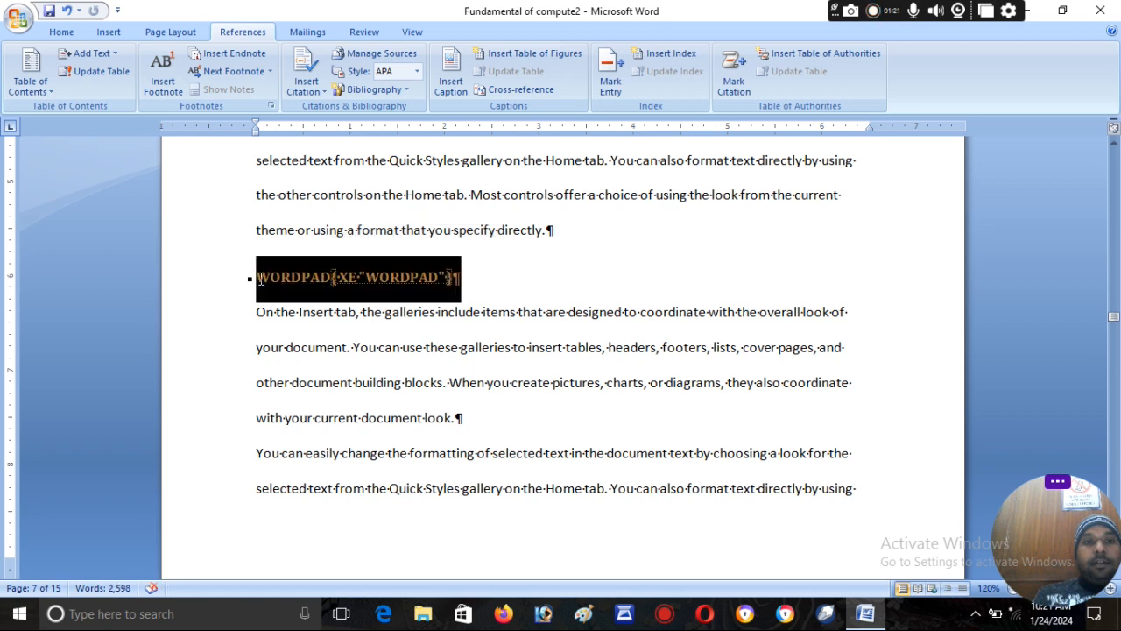
{"action": "left_click", "coordinate": [744, 83]}
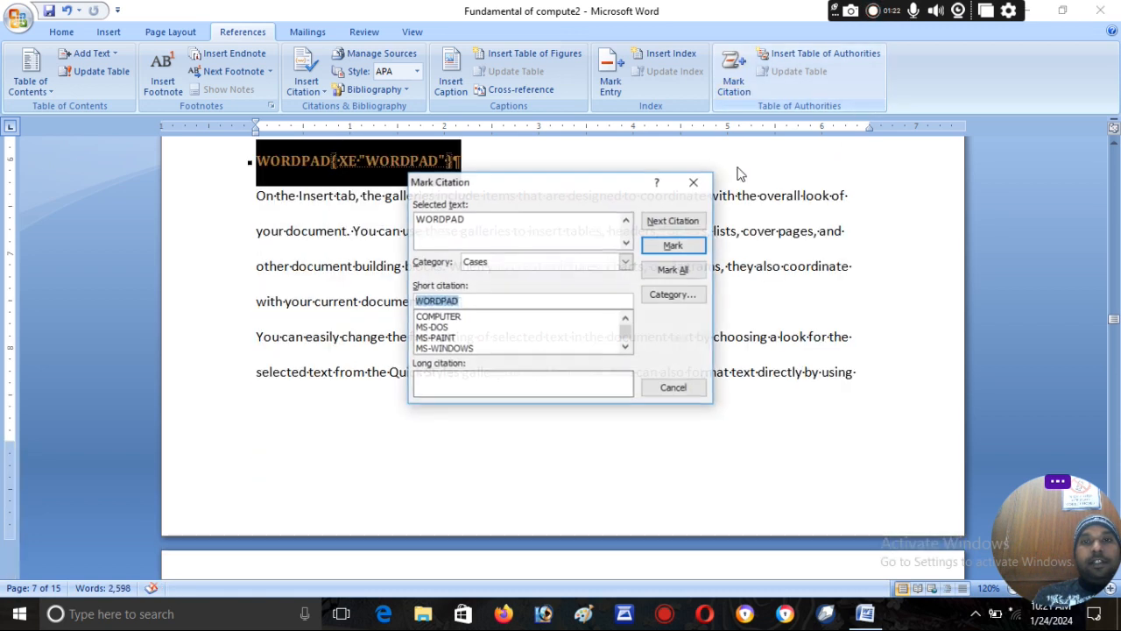
{"action": "left_click", "coordinate": [673, 245]}
{"action": "left_click", "coordinate": [672, 388]}
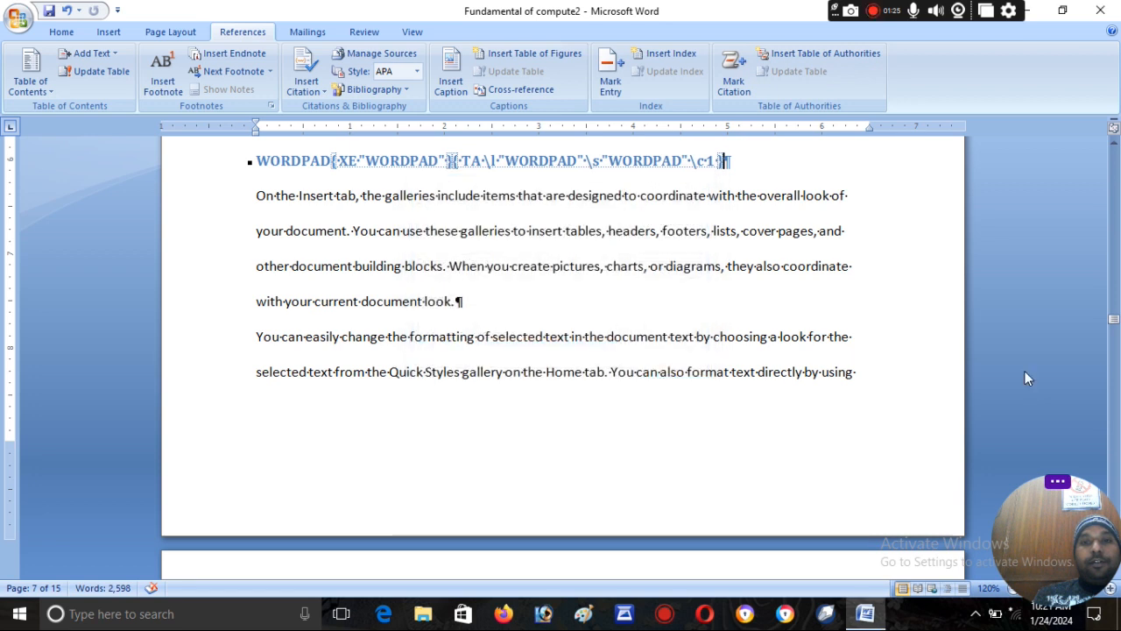
Step: Mark the NOTEPAD heading text as a table of authorities citation in the Cases category
{"action": "left_click_drag", "start_coordinate": [1115, 328], "coordinate": [1115, 340]}
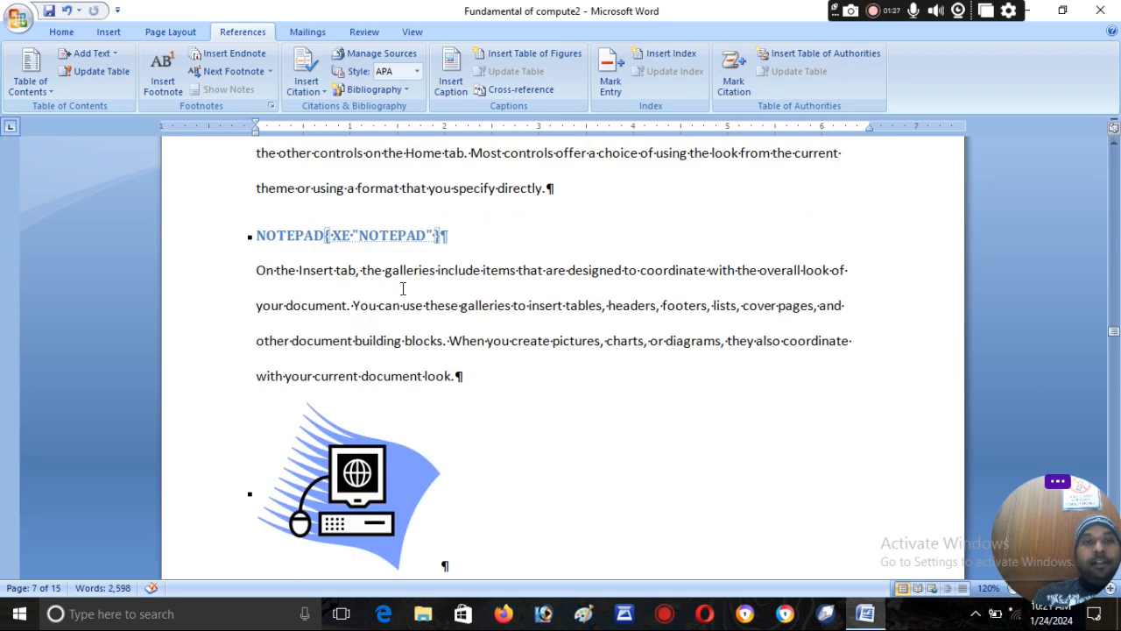
{"action": "left_click_drag", "start_coordinate": [323, 234], "coordinate": [256, 234]}
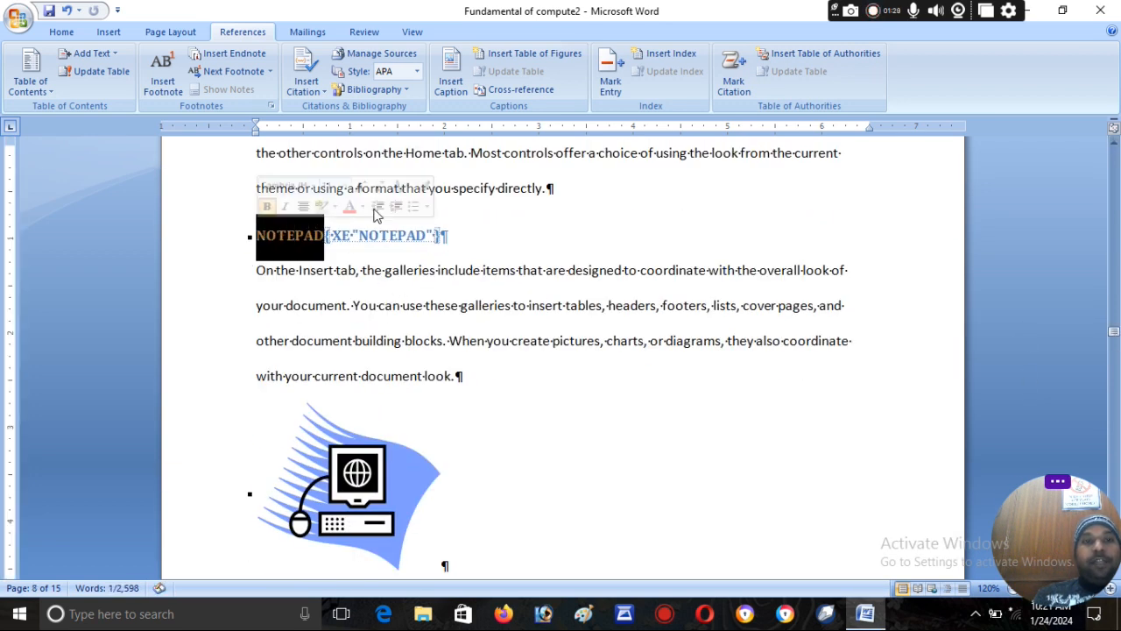
{"action": "left_click", "coordinate": [734, 79]}
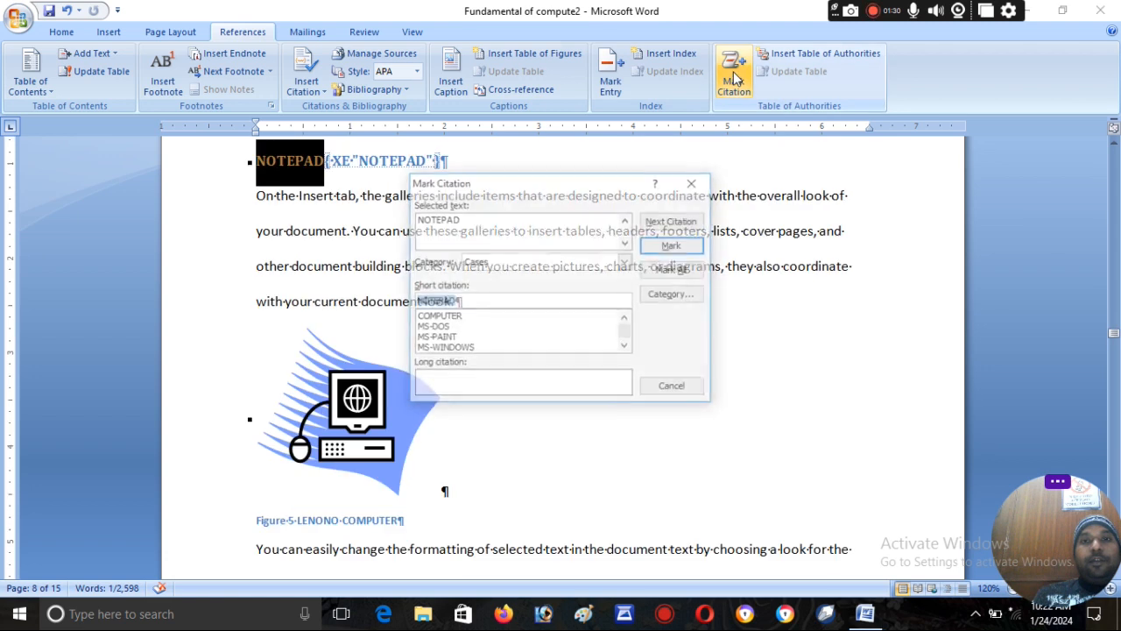
{"action": "left_click", "coordinate": [672, 244]}
{"action": "left_click", "coordinate": [691, 389]}
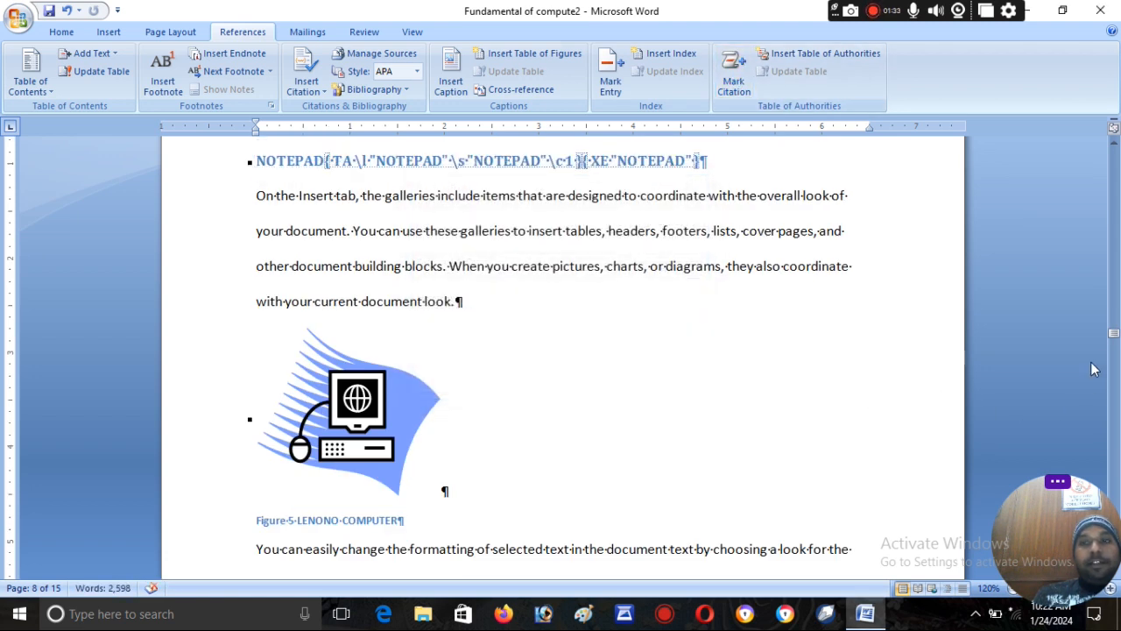
Step: Mark the CALCULATOR heading text below the LENONO COMPUTER figure as a citation in the Cases category
{"action": "left_click_drag", "start_coordinate": [1114, 342], "coordinate": [1115, 348]}
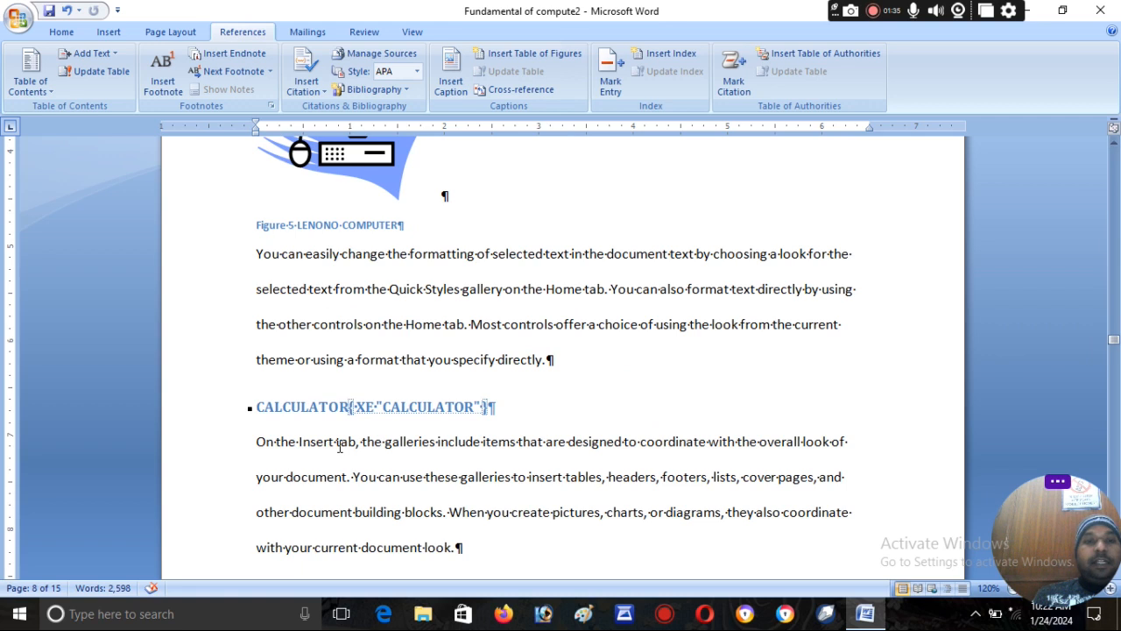
{"action": "left_click_drag", "start_coordinate": [349, 407], "coordinate": [253, 408]}
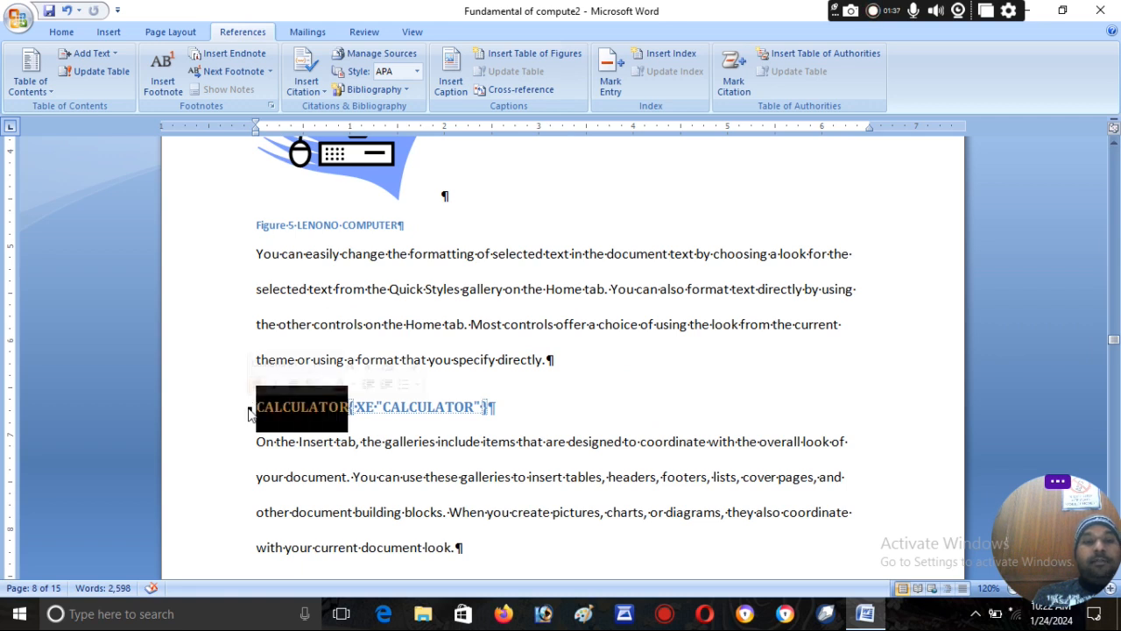
{"action": "left_click", "coordinate": [734, 88]}
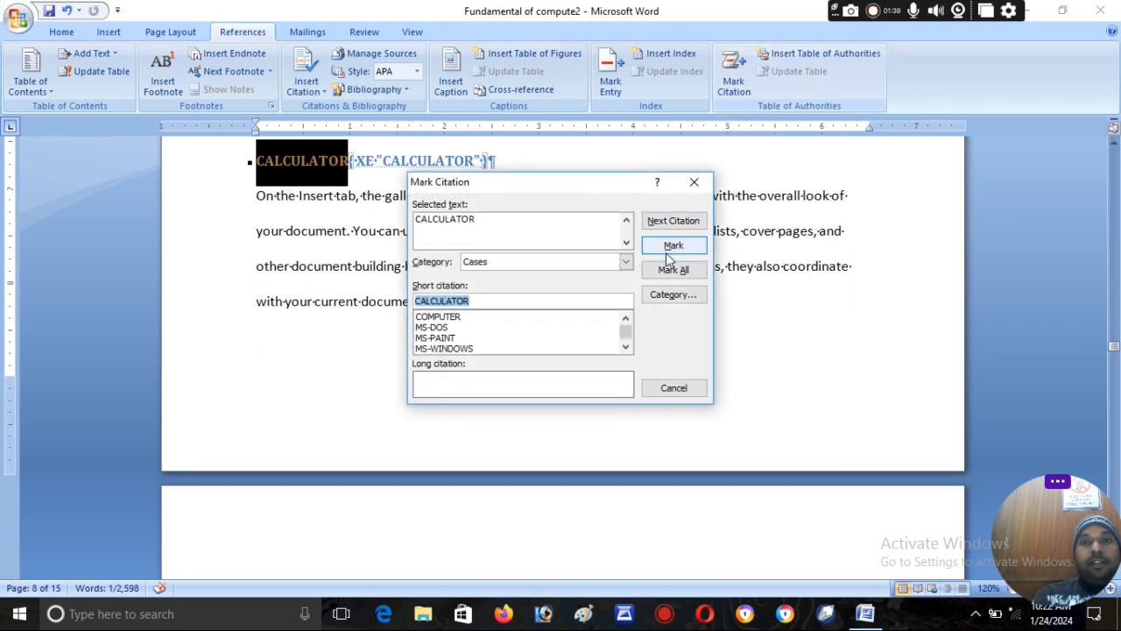
{"action": "left_click", "coordinate": [673, 245]}
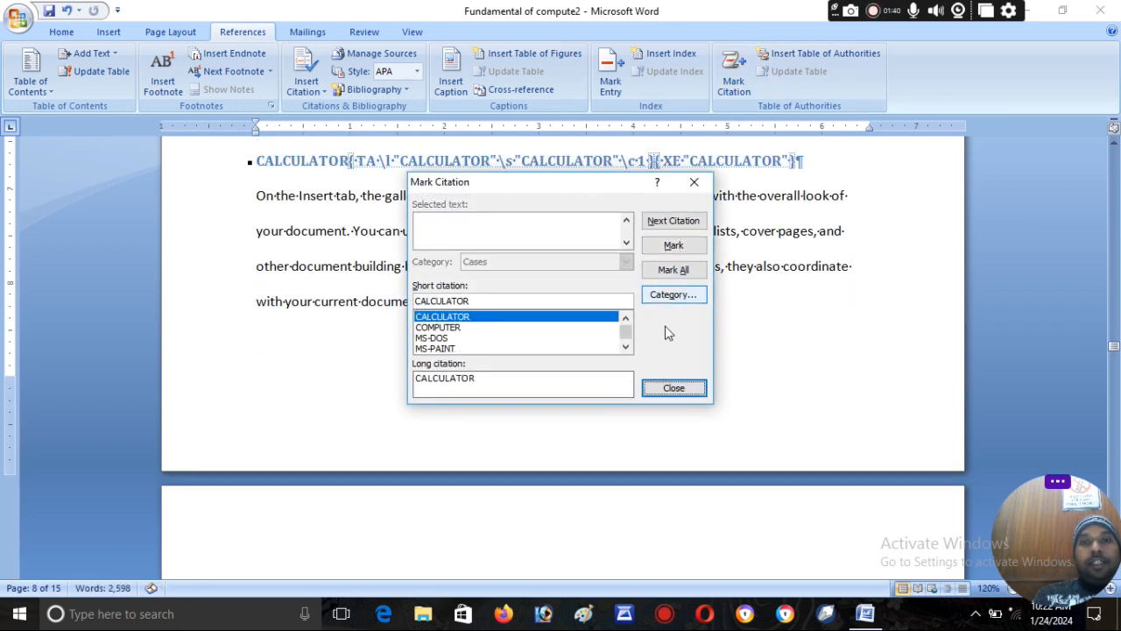
{"action": "left_click", "coordinate": [665, 386]}
Step: Mark the CHARCTERMAP heading text as a table of authorities citation in the Cases category
{"action": "left_click_drag", "start_coordinate": [1115, 348], "coordinate": [1115, 364]}
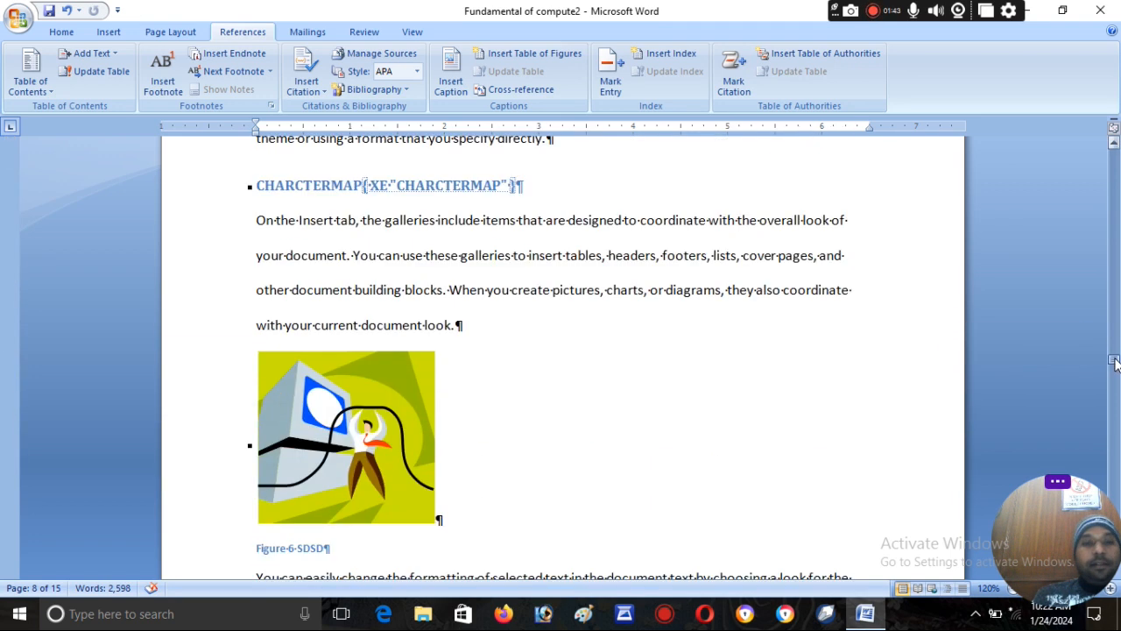
{"action": "left_click_drag", "start_coordinate": [362, 184], "coordinate": [256, 185]}
{"action": "left_click", "coordinate": [734, 88]}
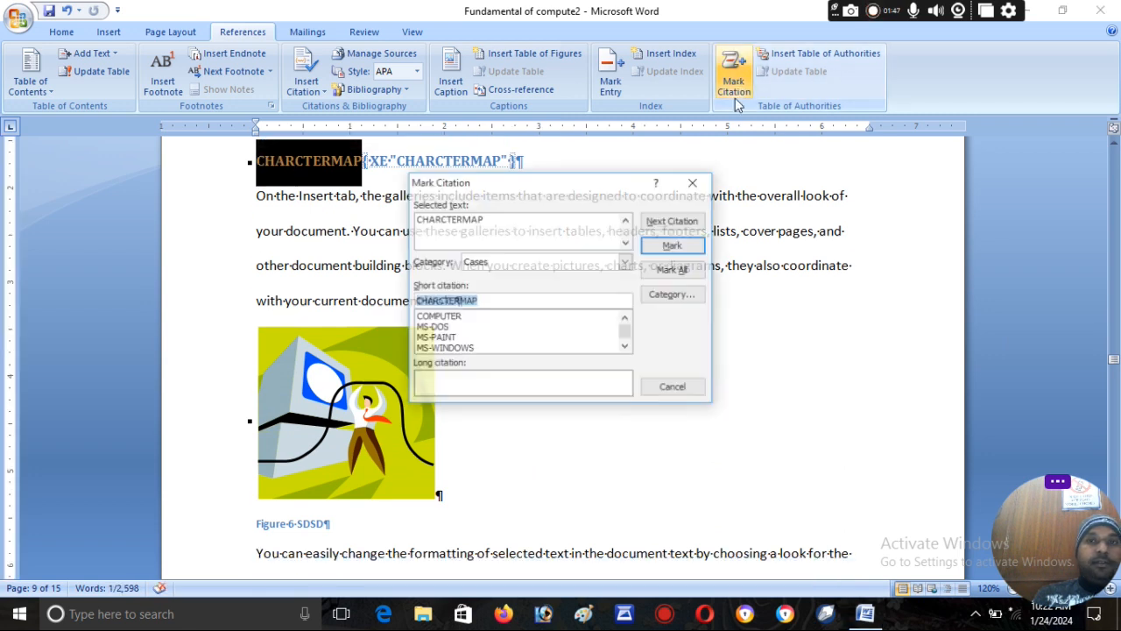
{"action": "left_click", "coordinate": [672, 267]}
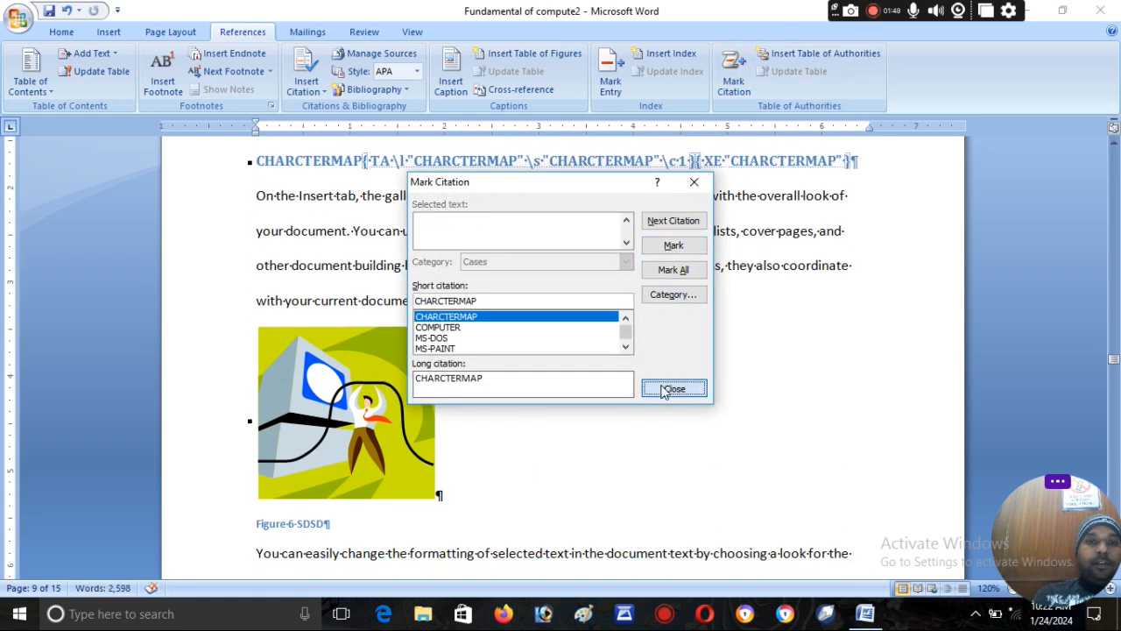
{"action": "left_click", "coordinate": [670, 388]}
Step: Mark the FOLDER heading text as a table of authorities citation in the Cases category
{"action": "left_click_drag", "start_coordinate": [1114, 362], "coordinate": [1114, 374]}
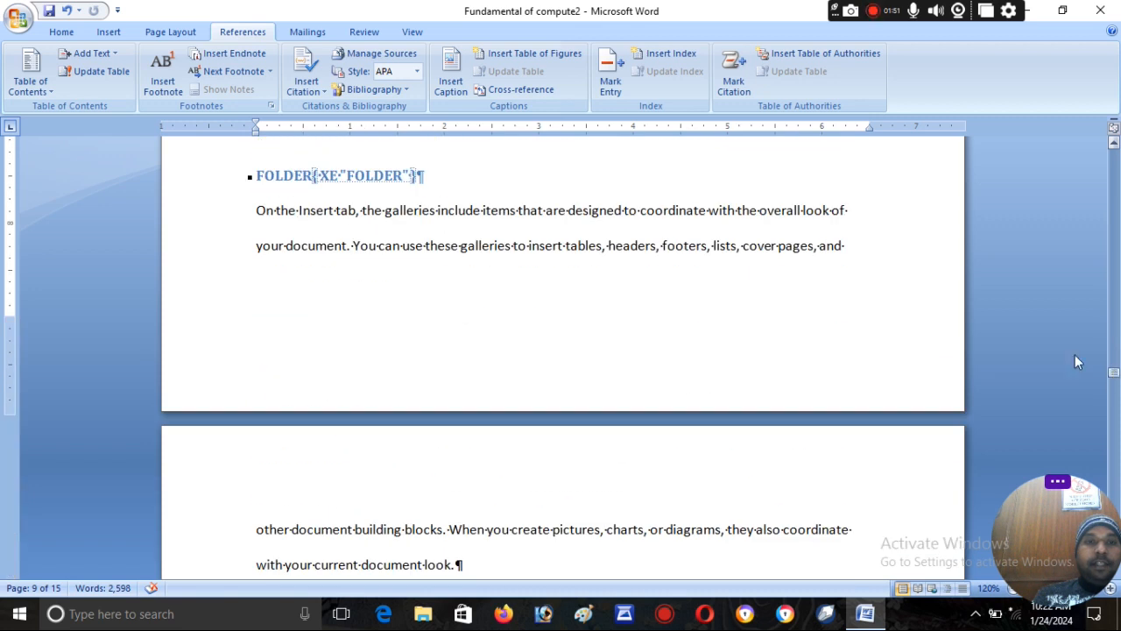
{"action": "left_click_drag", "start_coordinate": [313, 175], "coordinate": [240, 175]}
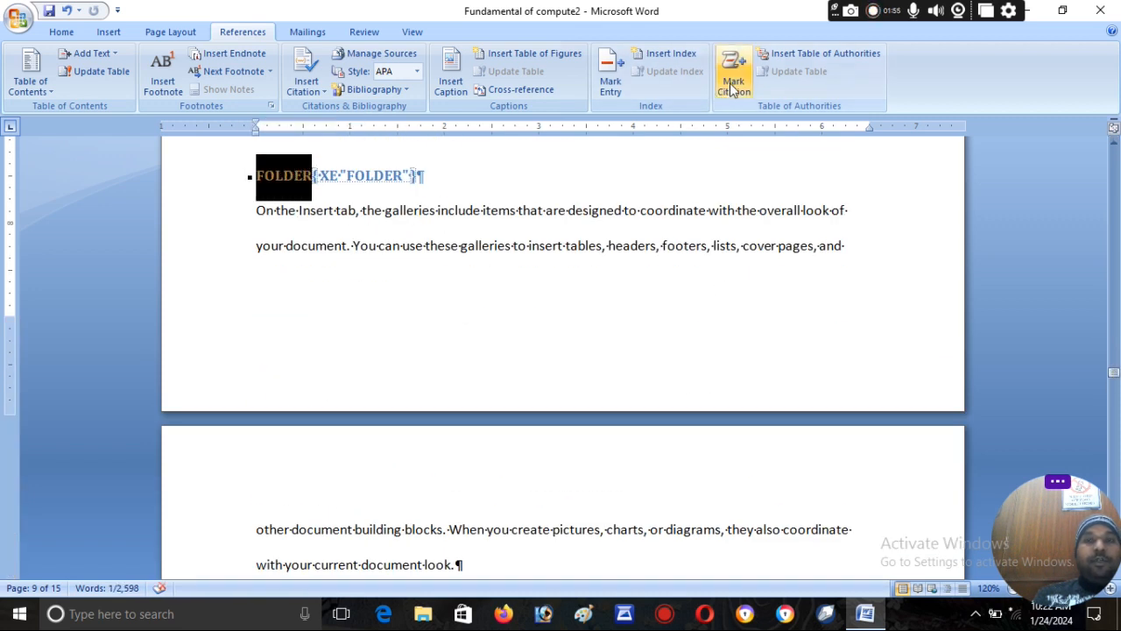
{"action": "left_click", "coordinate": [730, 87]}
{"action": "left_click", "coordinate": [673, 245]}
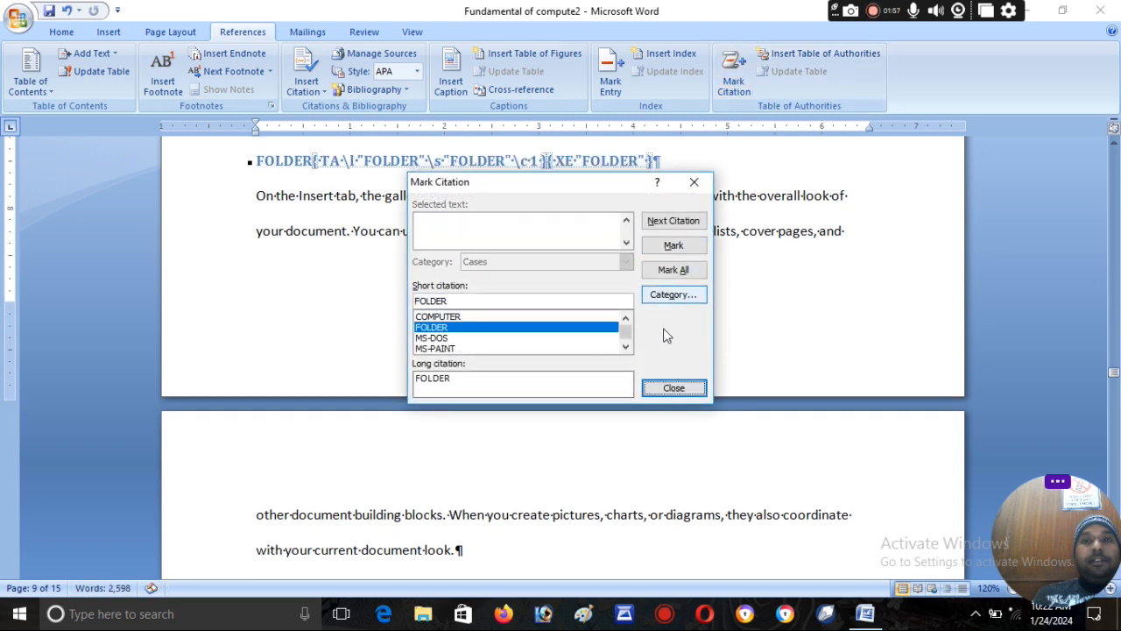
{"action": "left_click", "coordinate": [661, 393]}
Step: Mark the MS-OFFICE heading text as a table of authorities citation in the Cases category
{"action": "left_click_drag", "start_coordinate": [1116, 383], "coordinate": [1117, 392]}
{"action": "left_click_drag", "start_coordinate": [348, 341], "coordinate": [255, 341]}
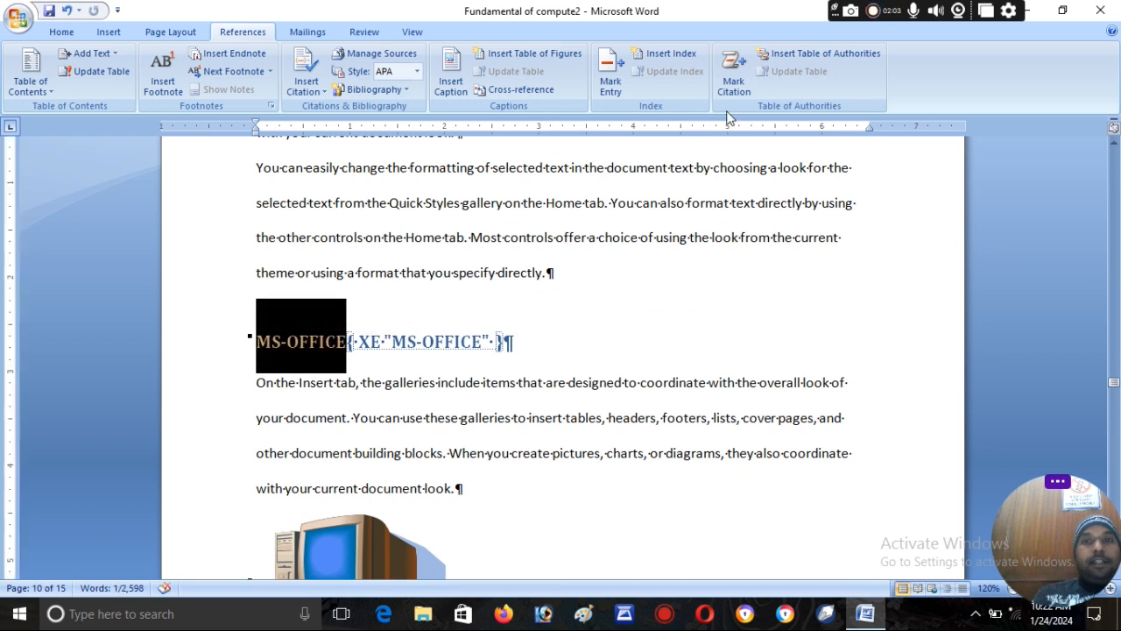
{"action": "left_click", "coordinate": [733, 75]}
{"action": "left_click", "coordinate": [675, 247]}
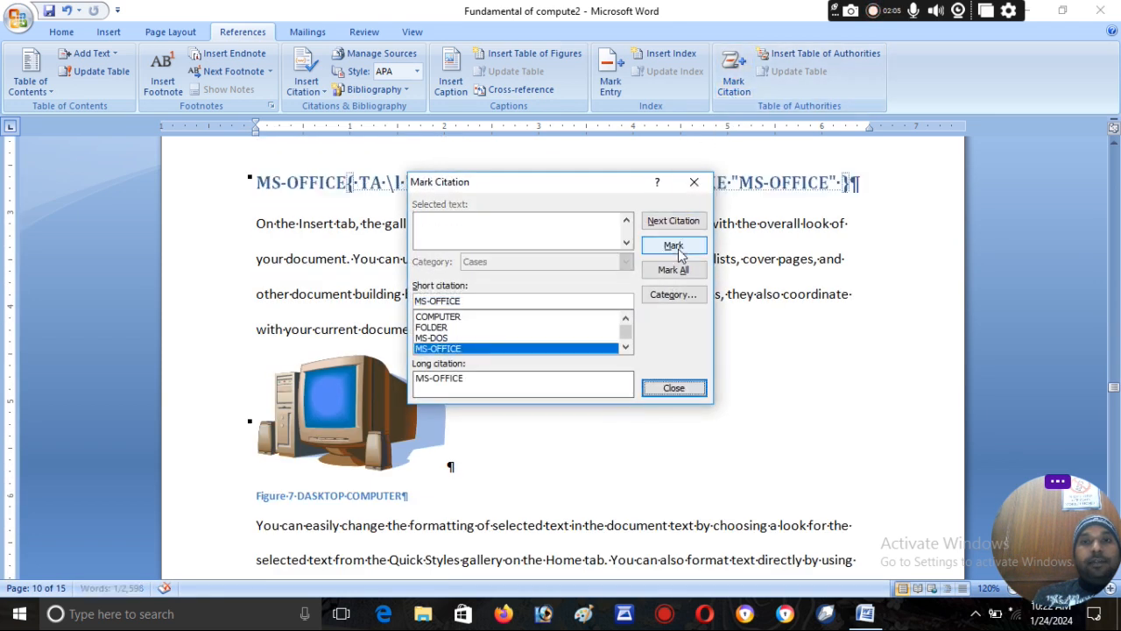
{"action": "left_click", "coordinate": [674, 388]}
Step: Mark the MS-WORD heading text as a table of authorities citation in the Cases category
{"action": "left_click_drag", "start_coordinate": [1110, 398], "coordinate": [1111, 409]}
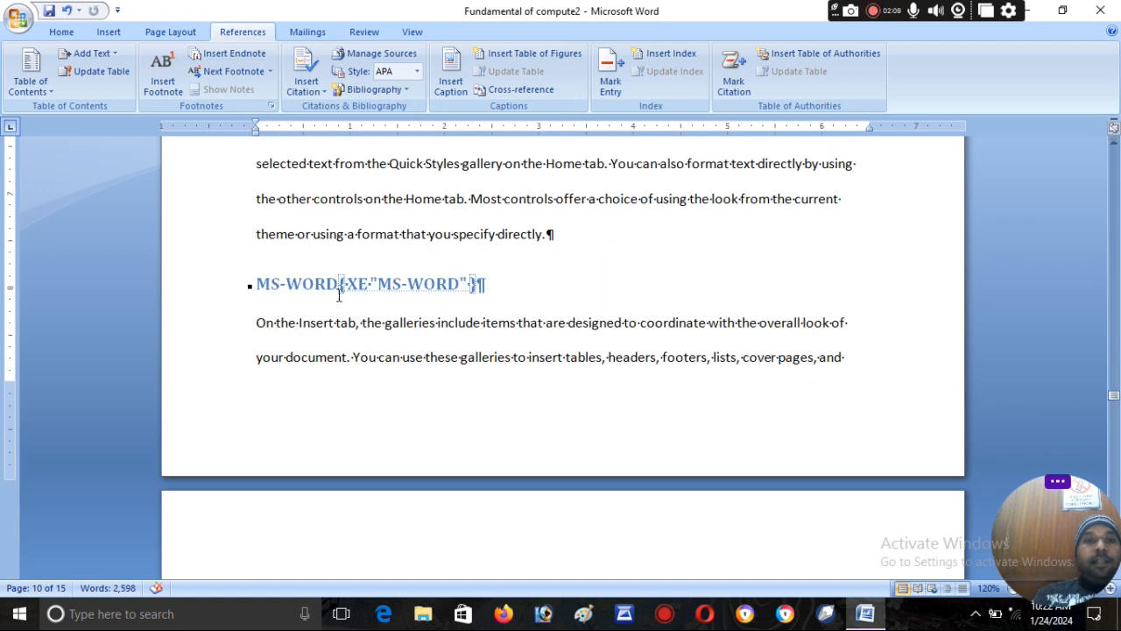
{"action": "left_click_drag", "start_coordinate": [340, 283], "coordinate": [256, 283]}
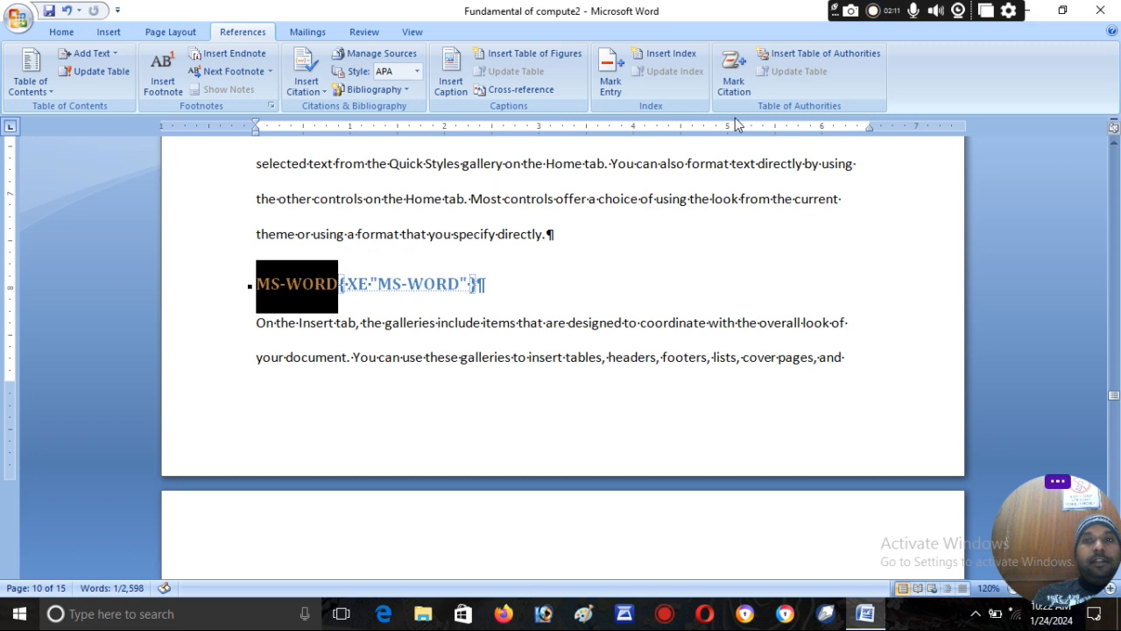
{"action": "left_click", "coordinate": [734, 90]}
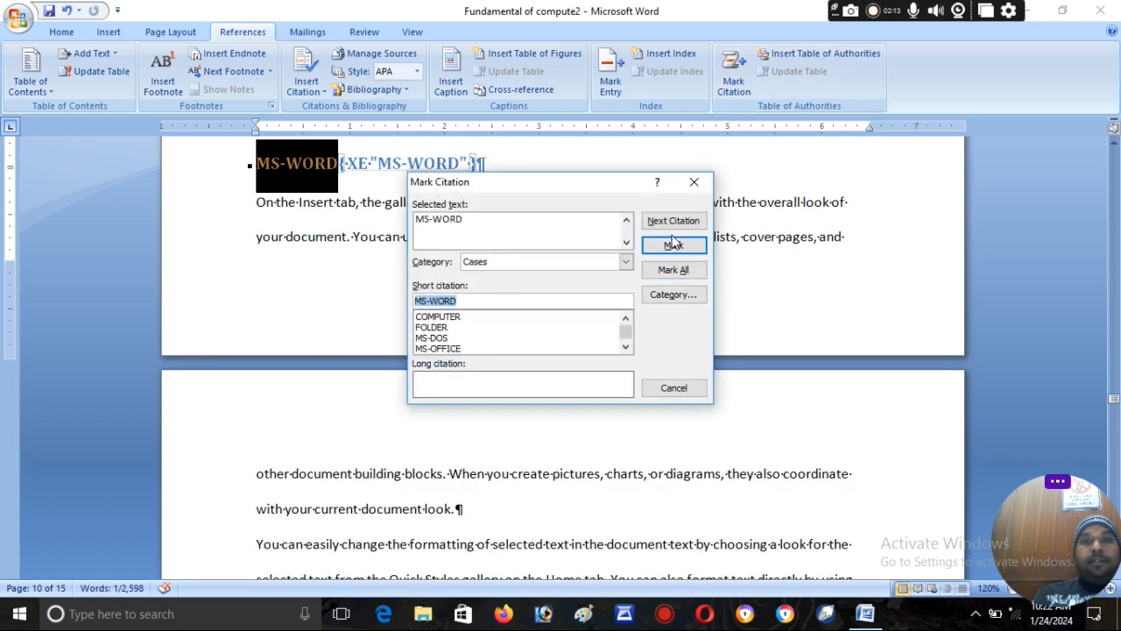
{"action": "left_click", "coordinate": [673, 243]}
{"action": "left_click", "coordinate": [671, 390]}
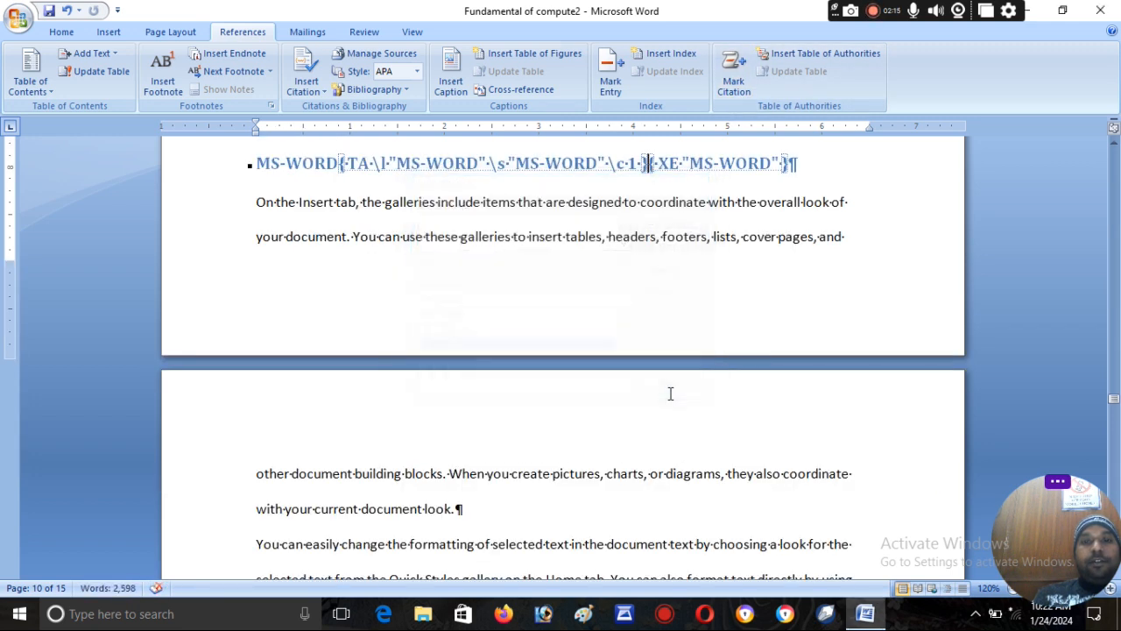
Step: Mark the MS-EXCEL heading text as a table of authorities citation in the Cases category
{"action": "mouse_move", "coordinate": [1117, 401]}
{"action": "left_mouse_down"}
{"action": "mouse_move", "coordinate": [1113, 411]}
{"action": "mouse_move", "coordinate": [1077, 407]}
{"action": "mouse_move", "coordinate": [1114, 415]}
{"action": "left_mouse_up"}
{"action": "left_click_drag", "start_coordinate": [338, 263], "coordinate": [257, 263]}
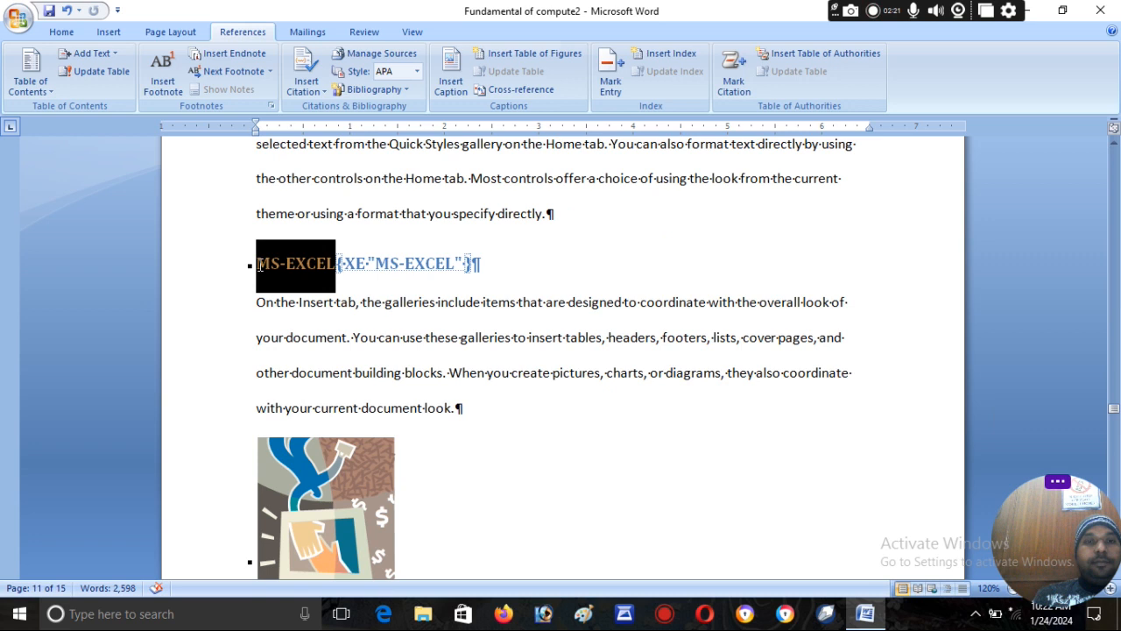
{"action": "left_click", "coordinate": [736, 83]}
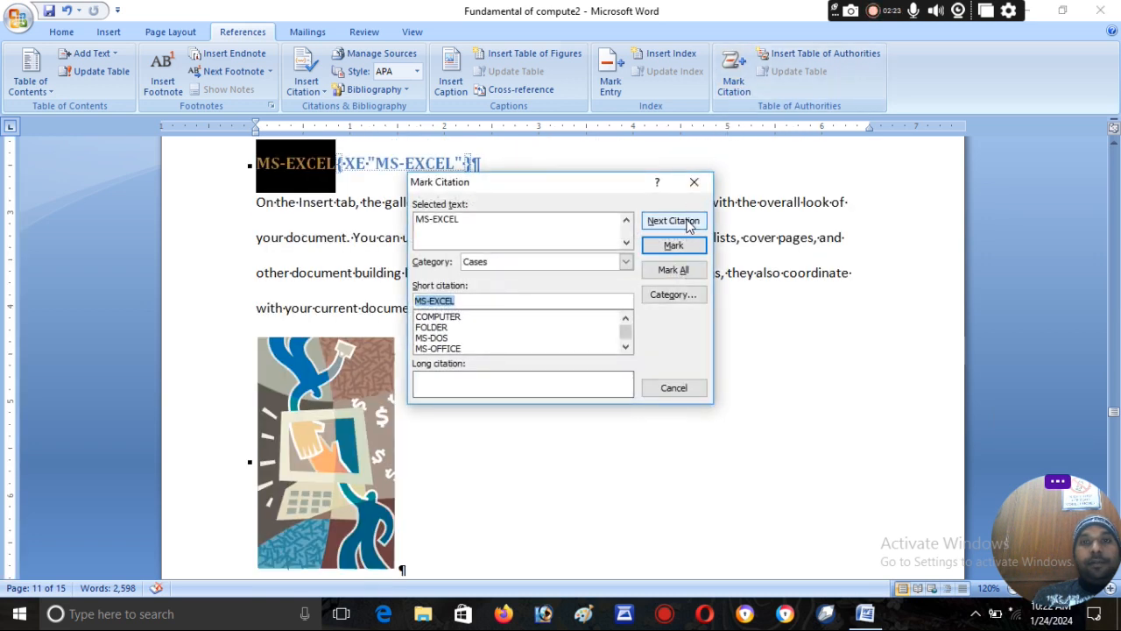
{"action": "left_click", "coordinate": [676, 245]}
{"action": "left_click", "coordinate": [674, 389]}
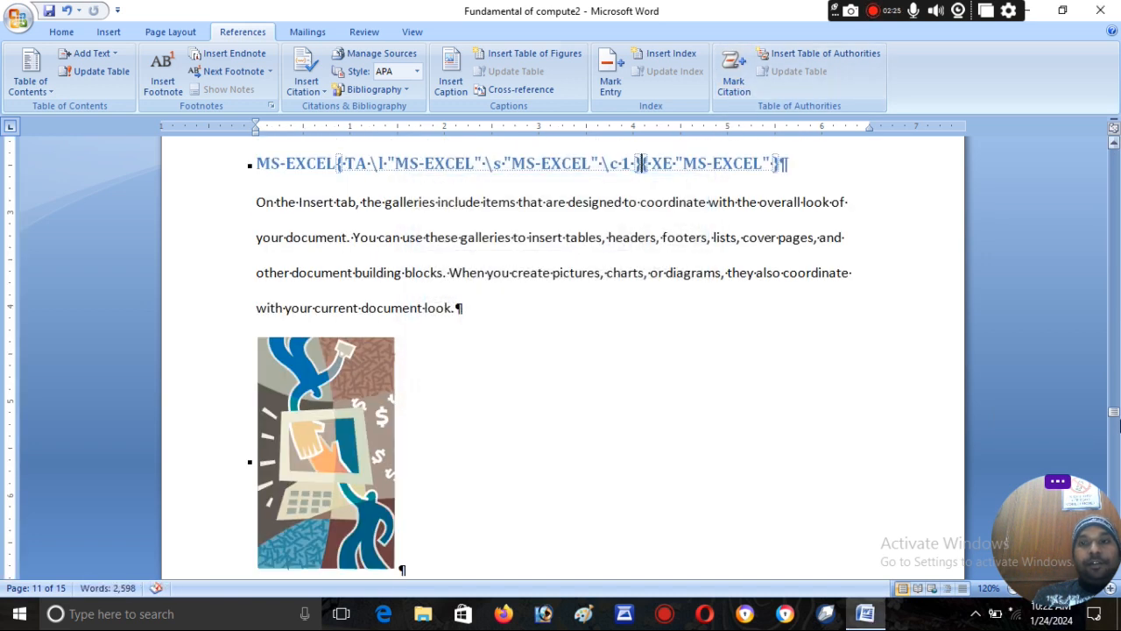
Step: Mark the MS-POWERPOINT heading text as a table of authorities citation in the Cases category
{"action": "left_click_drag", "start_coordinate": [1115, 418], "coordinate": [1115, 433]}
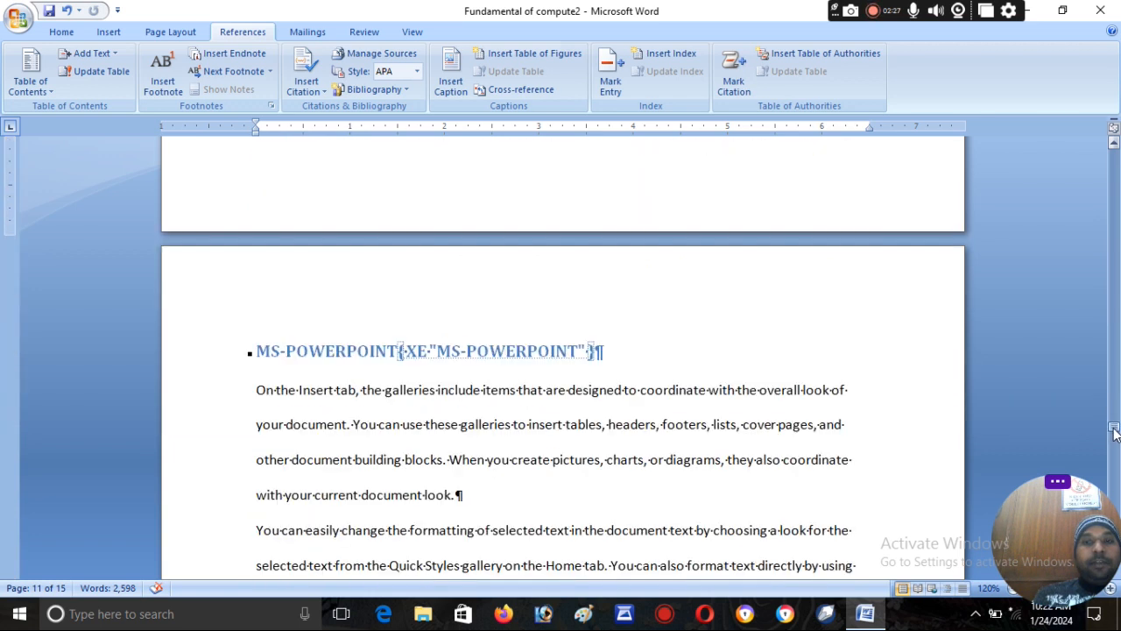
{"action": "left_click_drag", "start_coordinate": [401, 353], "coordinate": [256, 353]}
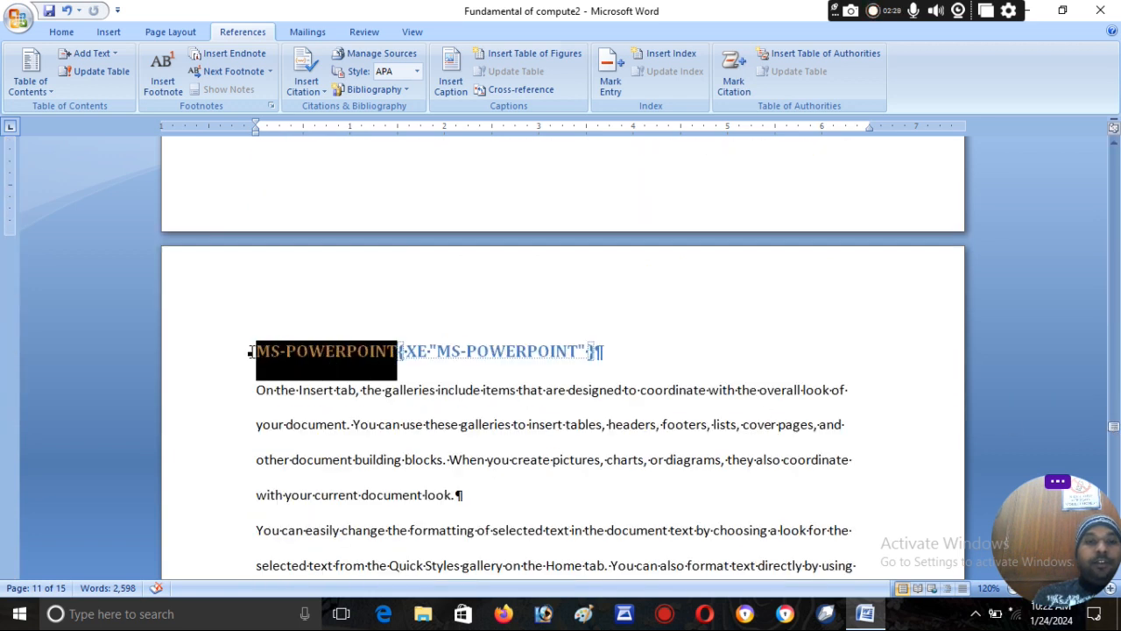
{"action": "left_click", "coordinate": [733, 79]}
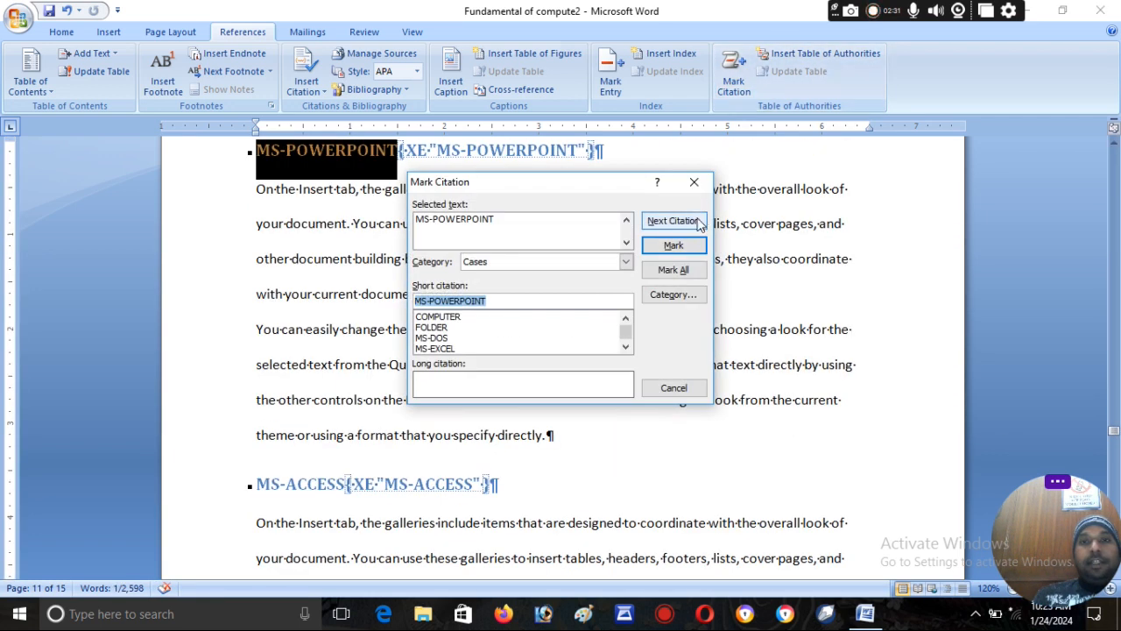
{"action": "left_click", "coordinate": [673, 245]}
{"action": "left_click", "coordinate": [664, 386]}
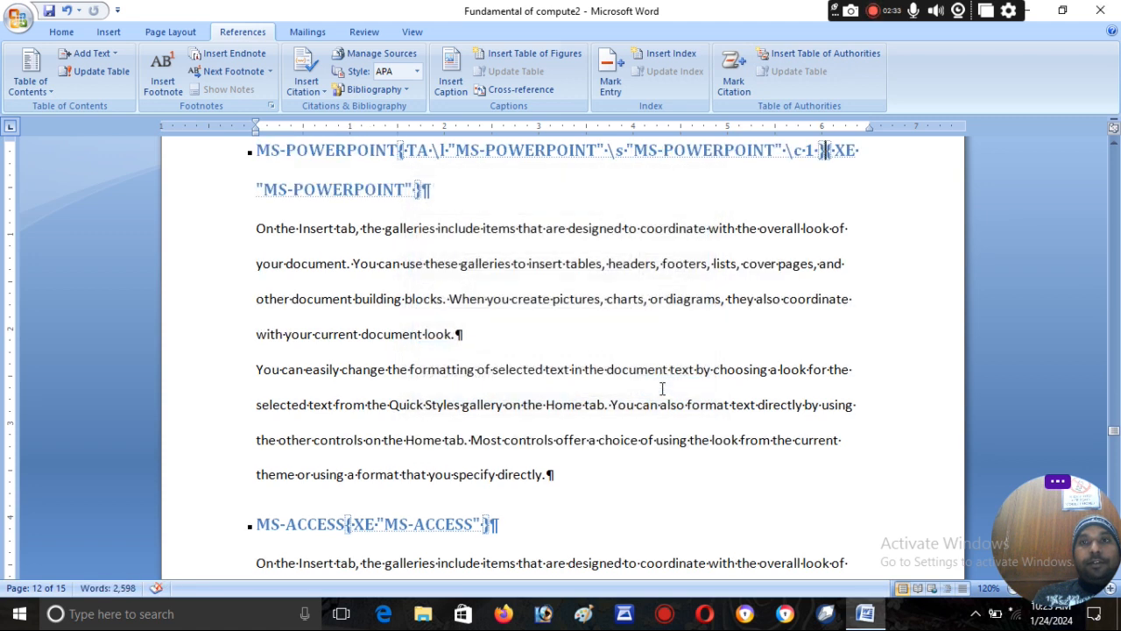
Step: Mark the MS-ACCESS heading text as a table of authorities citation in the Cases category
{"action": "left_click_drag", "start_coordinate": [346, 521], "coordinate": [256, 525]}
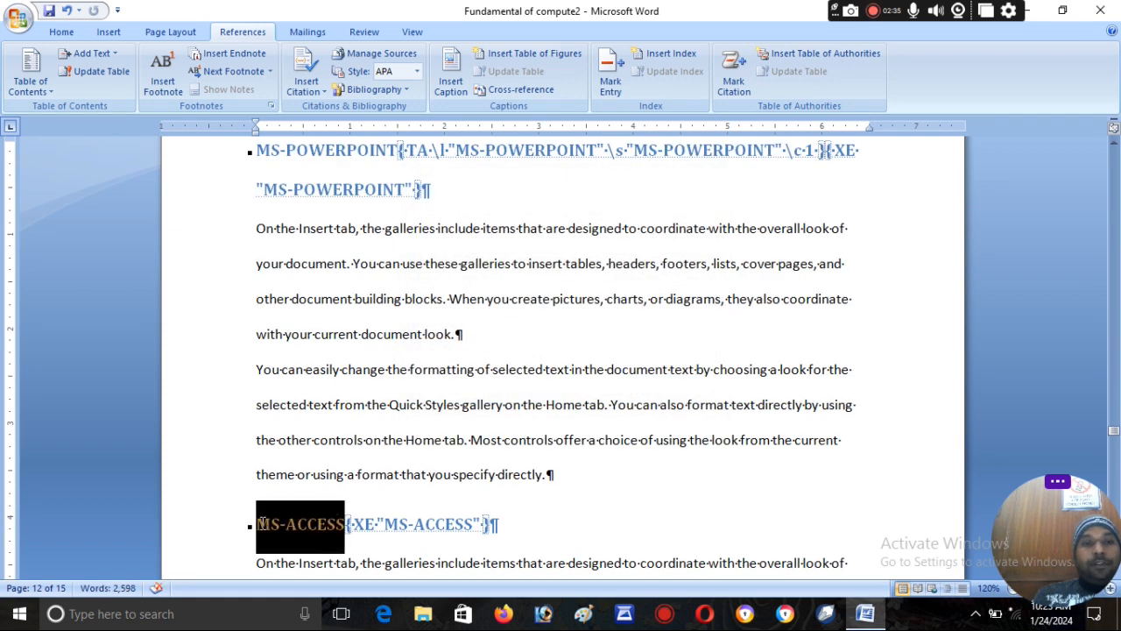
{"action": "left_click", "coordinate": [732, 84]}
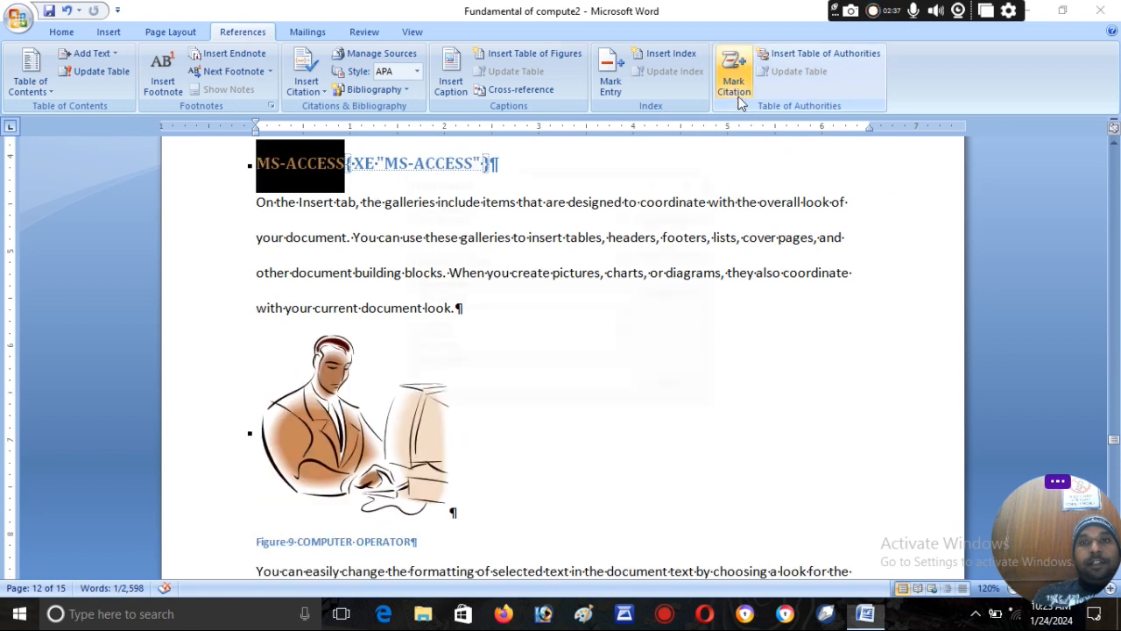
{"action": "left_click", "coordinate": [672, 245]}
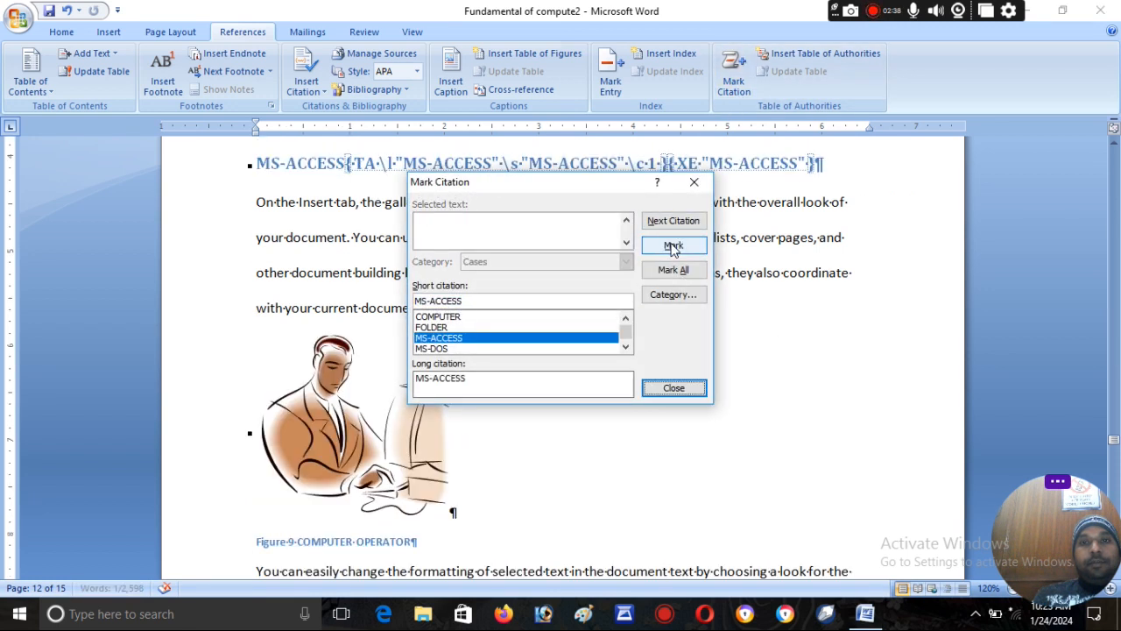
{"action": "left_click", "coordinate": [671, 386]}
Step: Mark the INTERNET heading text as a table of authorities citation in the Cases category
{"action": "left_click_drag", "start_coordinate": [1114, 445], "coordinate": [1114, 453]}
{"action": "left_click_drag", "start_coordinate": [346, 395], "coordinate": [253, 396]}
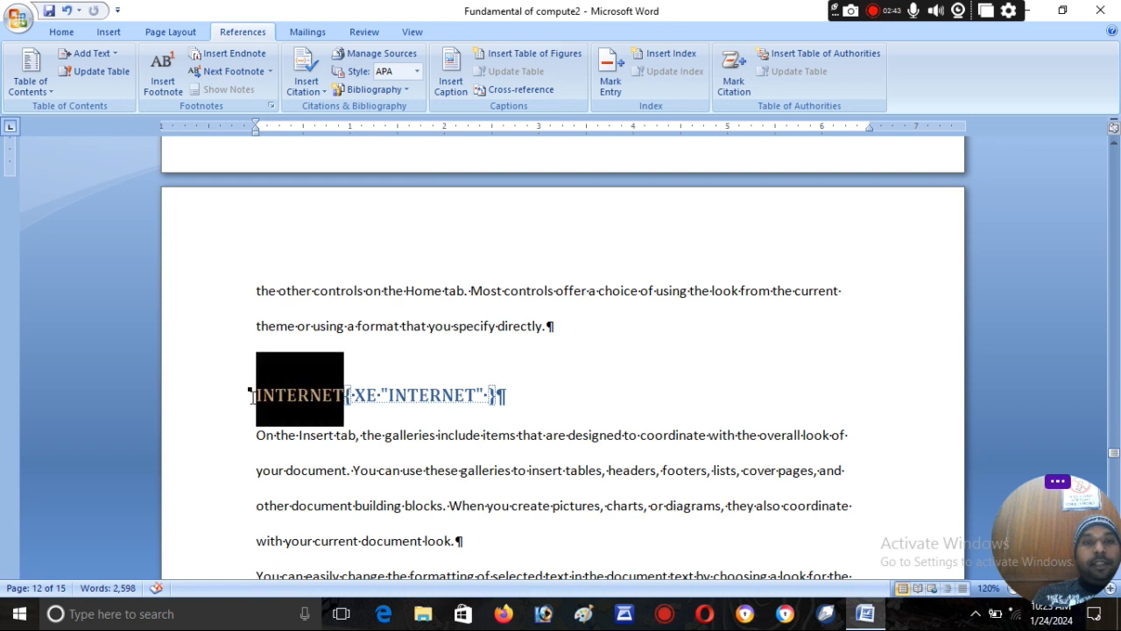
{"action": "left_click", "coordinate": [749, 76]}
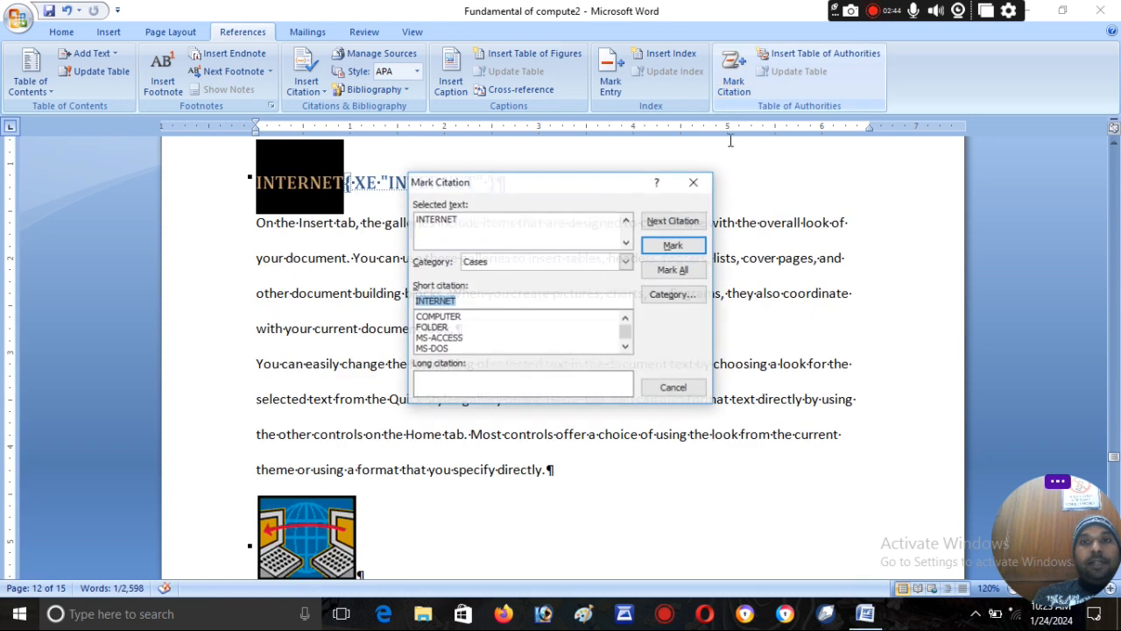
{"action": "left_click", "coordinate": [674, 245]}
{"action": "left_click", "coordinate": [673, 383]}
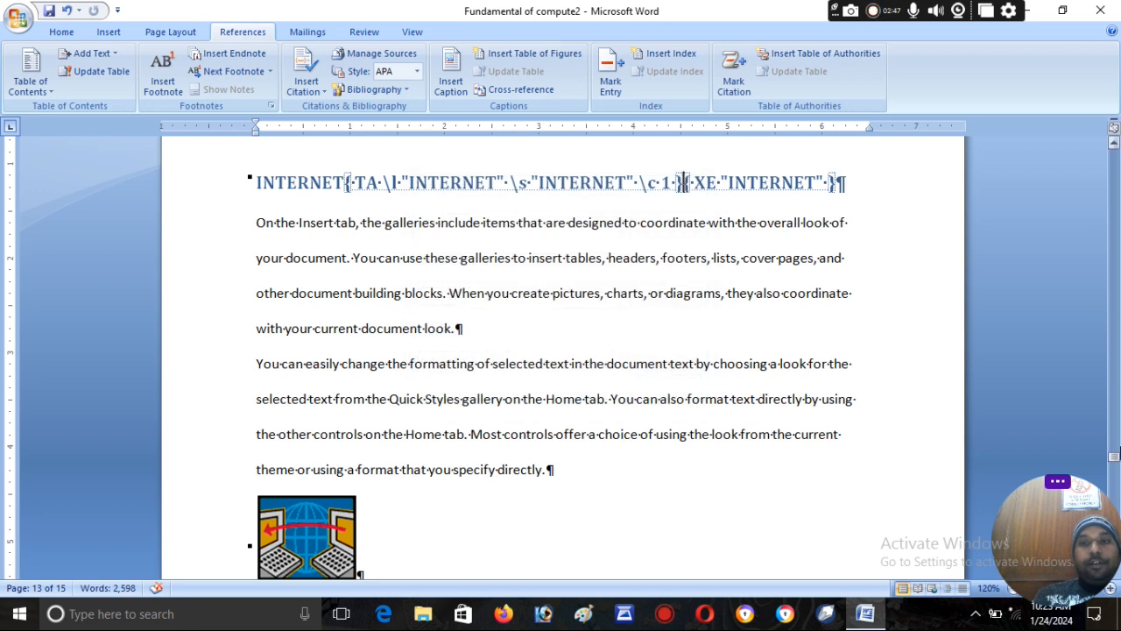
Step: Mark the DTP heading below the LOCAL NETWORK figure as a citation in the Cases category
{"action": "left_click_drag", "start_coordinate": [1117, 463], "coordinate": [1117, 471]}
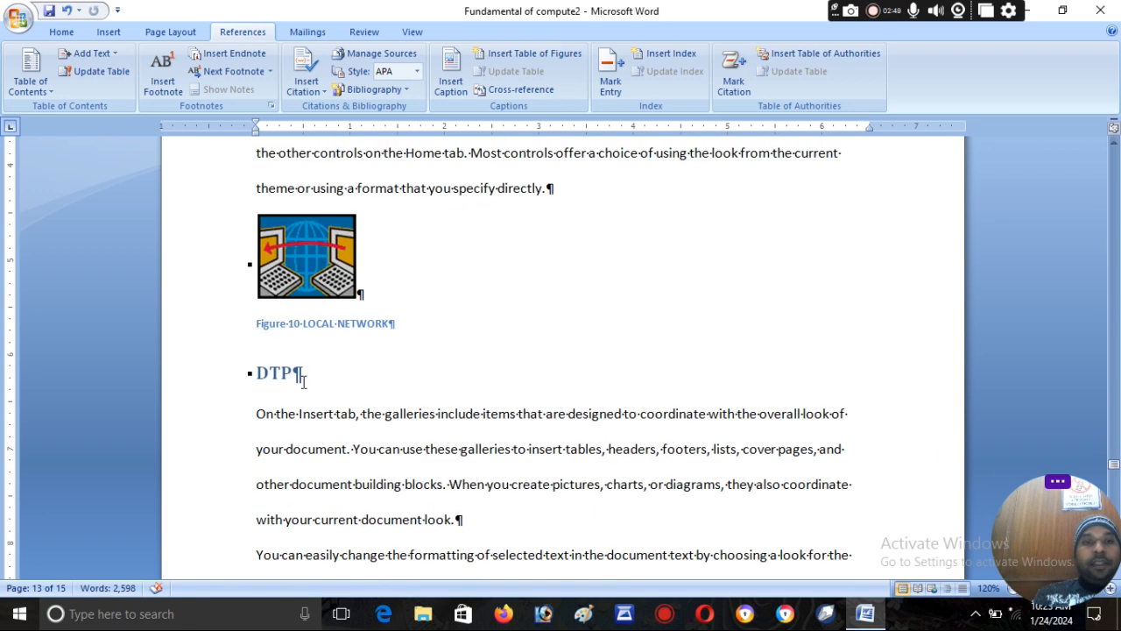
{"action": "left_click_drag", "start_coordinate": [300, 373], "coordinate": [255, 373]}
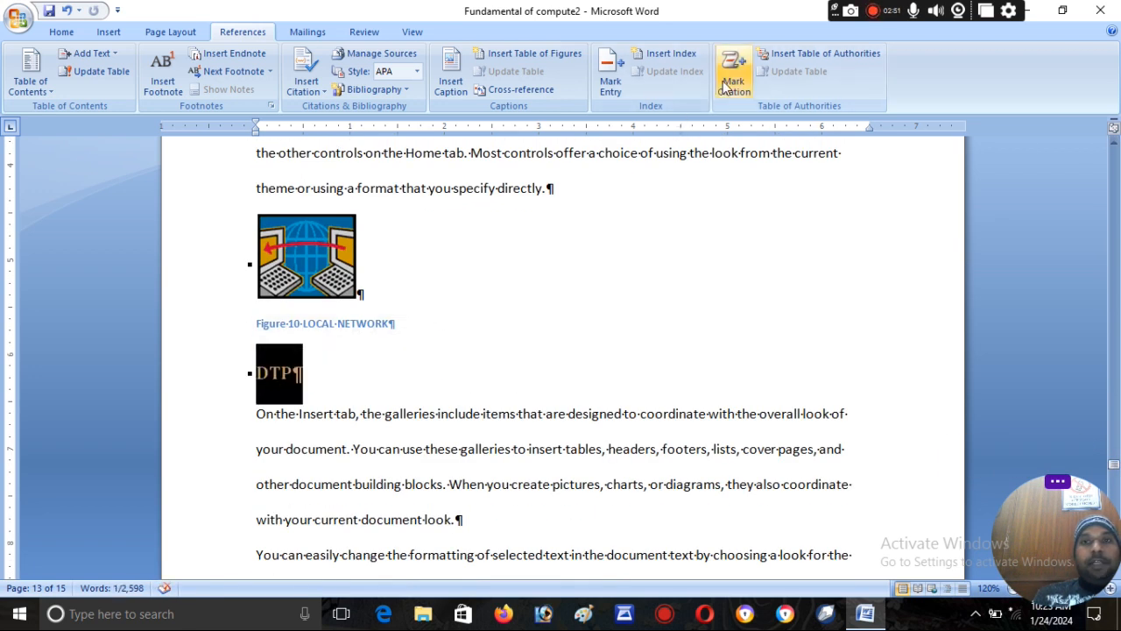
{"action": "left_click", "coordinate": [734, 74]}
{"action": "left_click", "coordinate": [673, 246]}
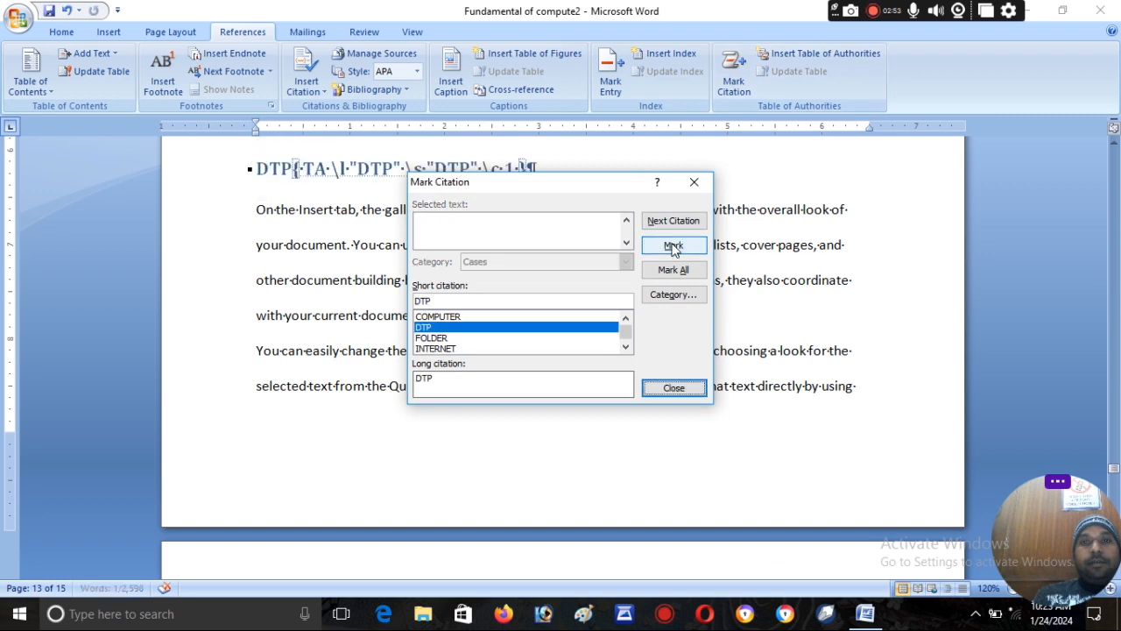
{"action": "left_click", "coordinate": [674, 389]}
Step: Mark the ADOBE PAGEMAKER heading text as a table of authorities citation in the Cases category
{"action": "left_click_drag", "start_coordinate": [1115, 476], "coordinate": [1116, 482]}
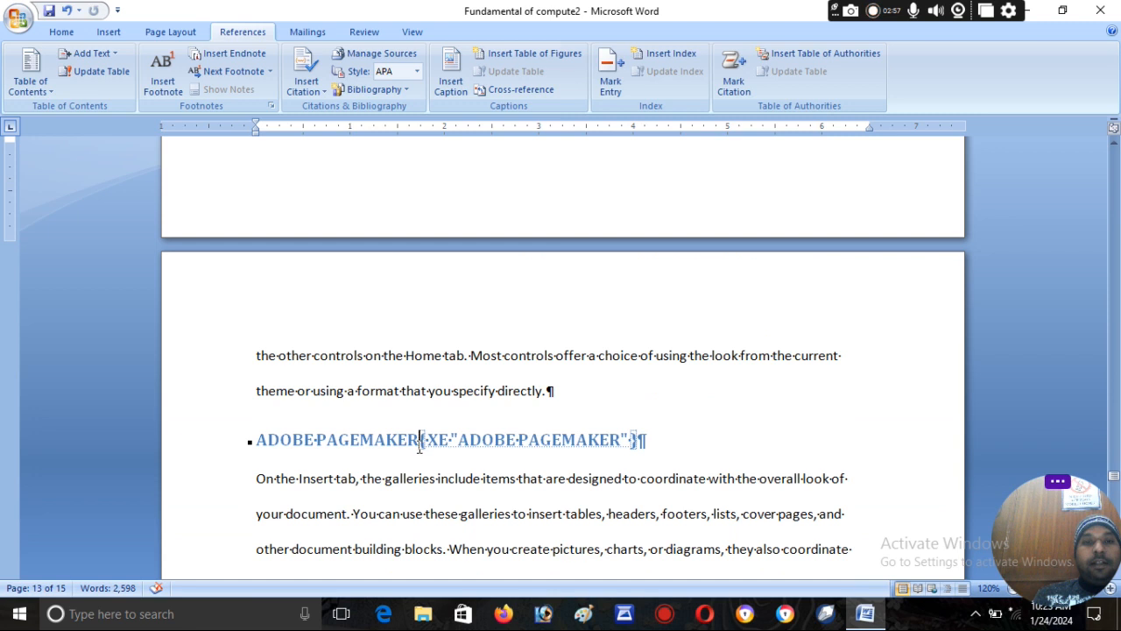
{"action": "left_click_drag", "start_coordinate": [419, 443], "coordinate": [249, 440]}
{"action": "left_click", "coordinate": [734, 81]}
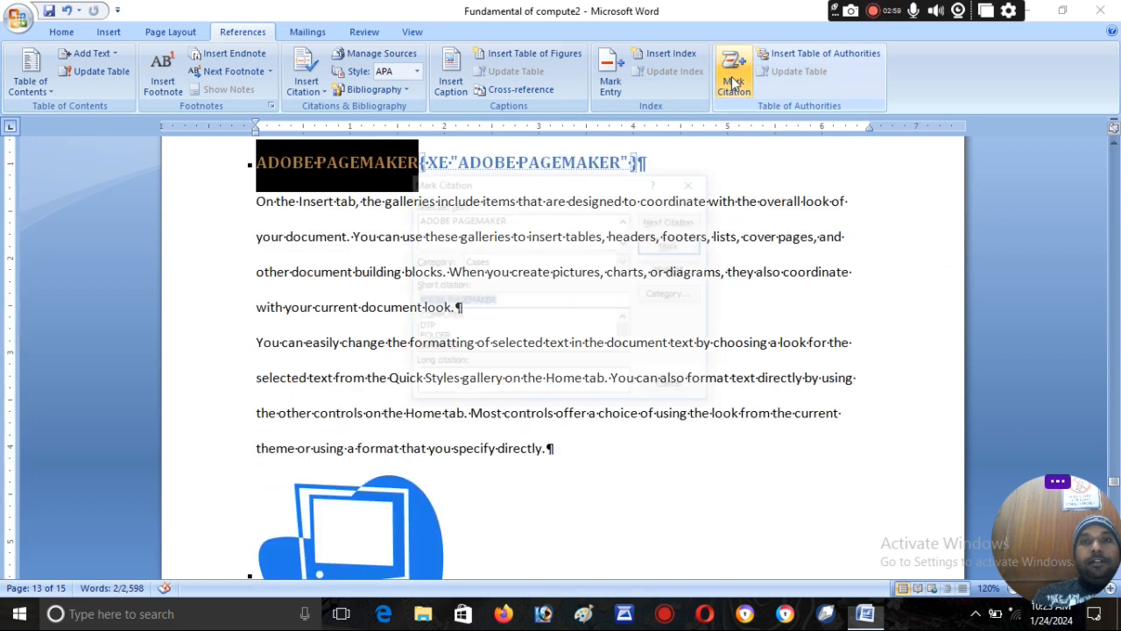
{"action": "left_click", "coordinate": [673, 246]}
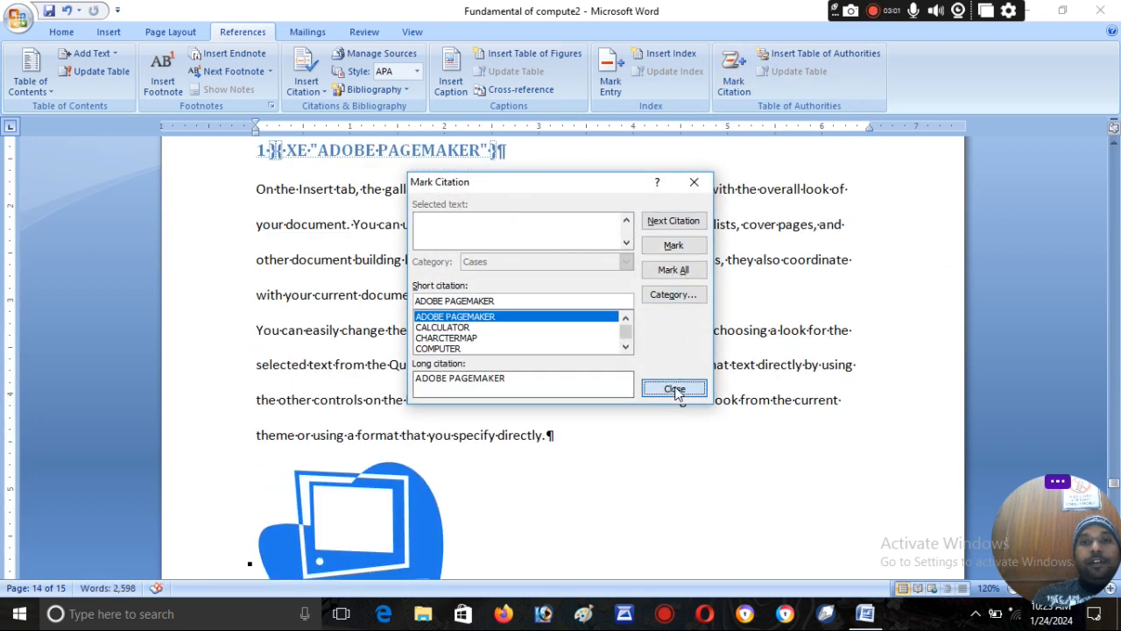
{"action": "left_click", "coordinate": [675, 390]}
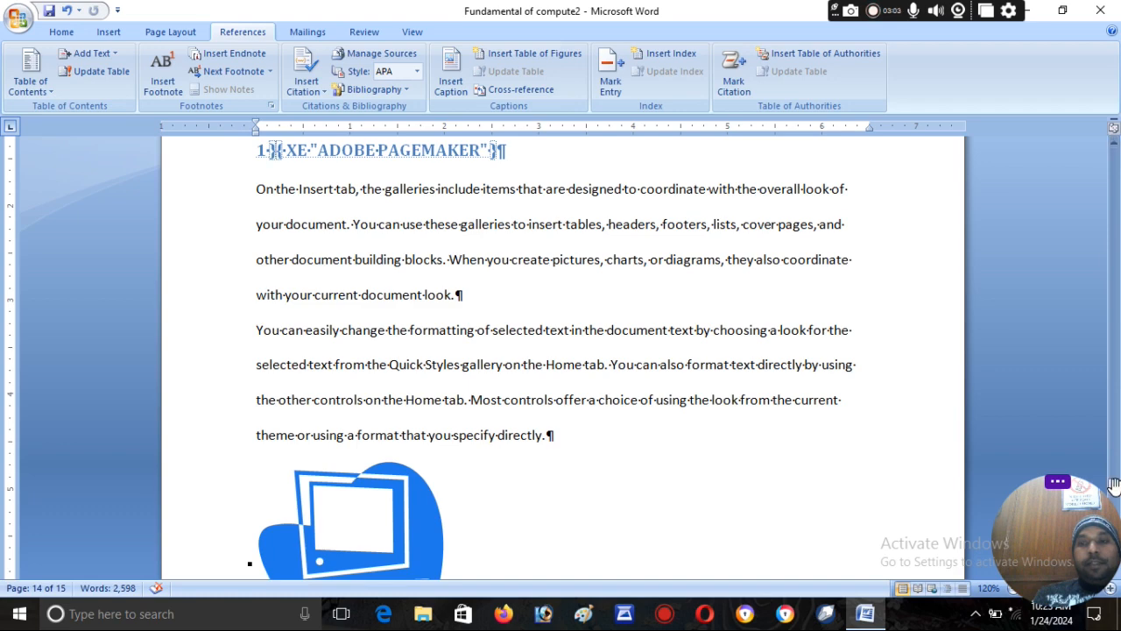
Step: Add a blank paragraph before the page break on page 3 and insert a table of authorities there for all categories, in the template format
{"action": "mouse_move", "coordinate": [1119, 377]}
{"action": "left_mouse_down"}
{"action": "mouse_move", "coordinate": [1115, 420]}
{"action": "mouse_move", "coordinate": [1114, 210]}
{"action": "left_mouse_up"}
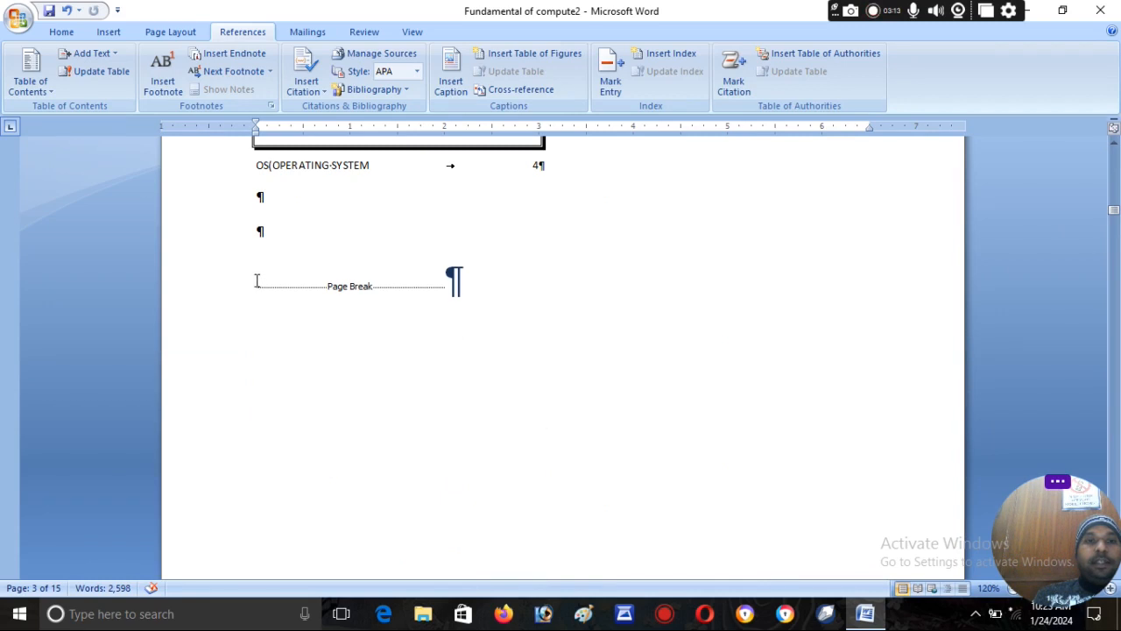
{"action": "left_click", "coordinate": [257, 282]}
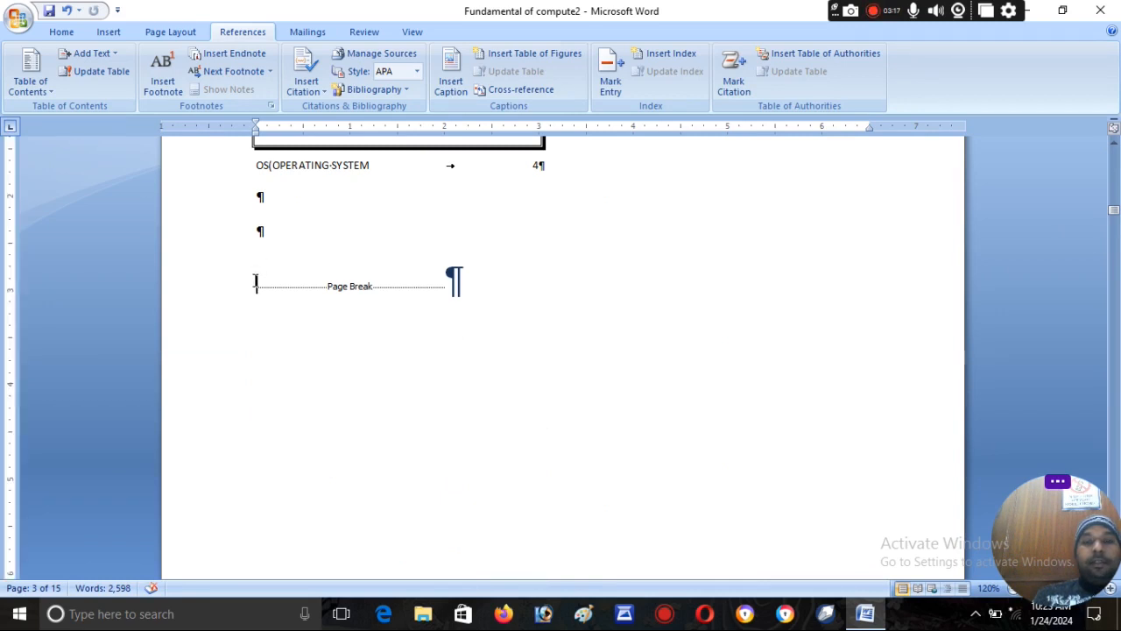
{"action": "key", "text": "Return"}
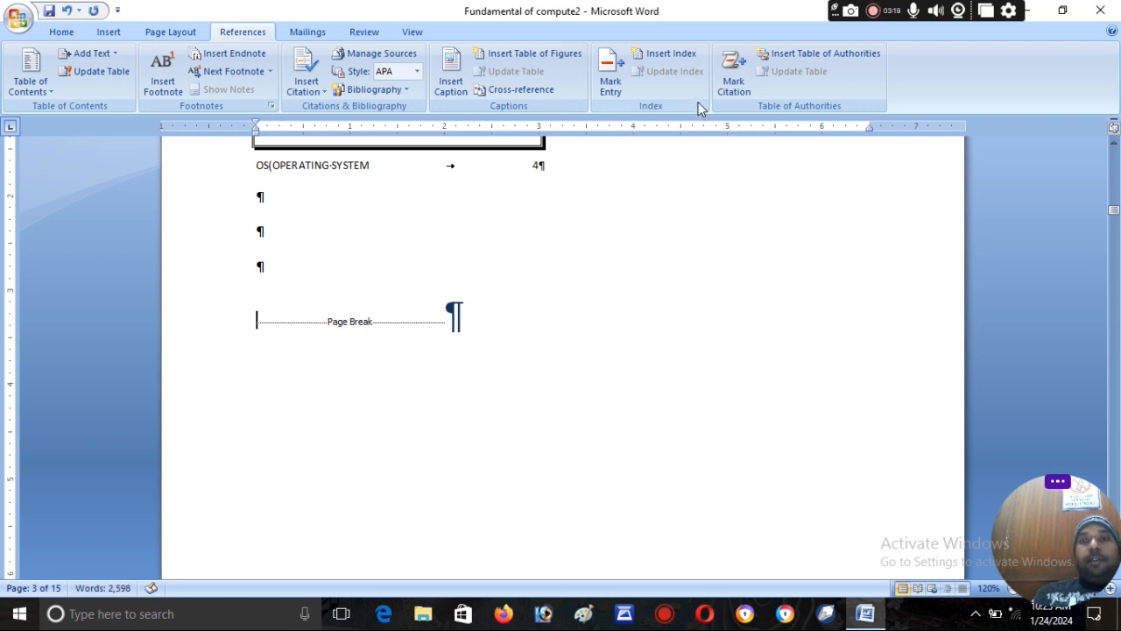
{"action": "left_click", "coordinate": [825, 54]}
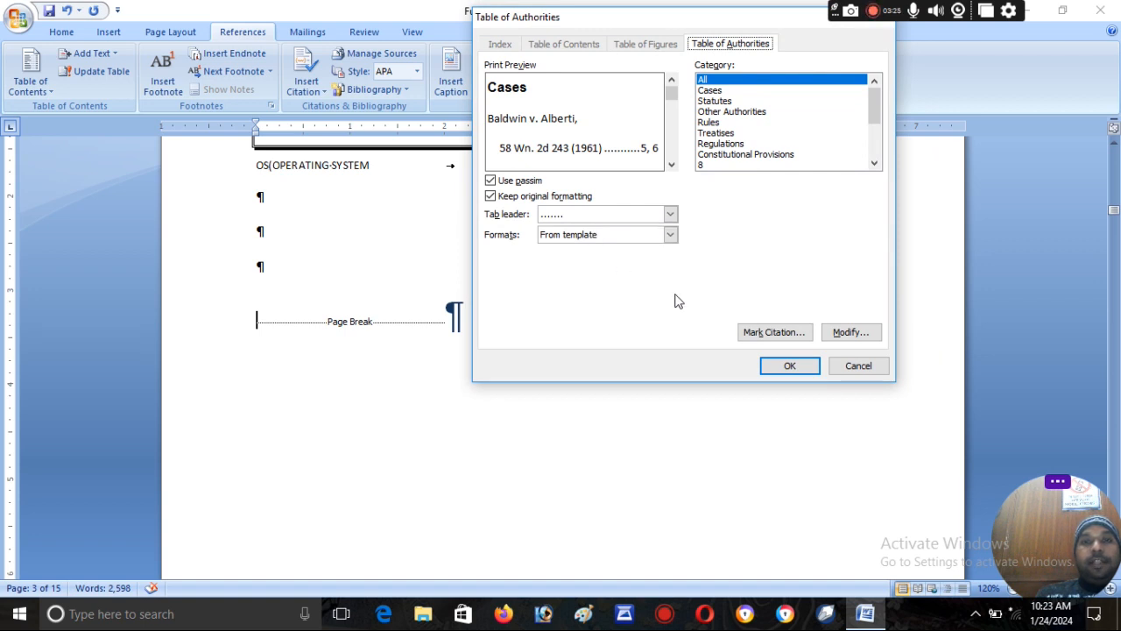
{"action": "left_click", "coordinate": [789, 365]}
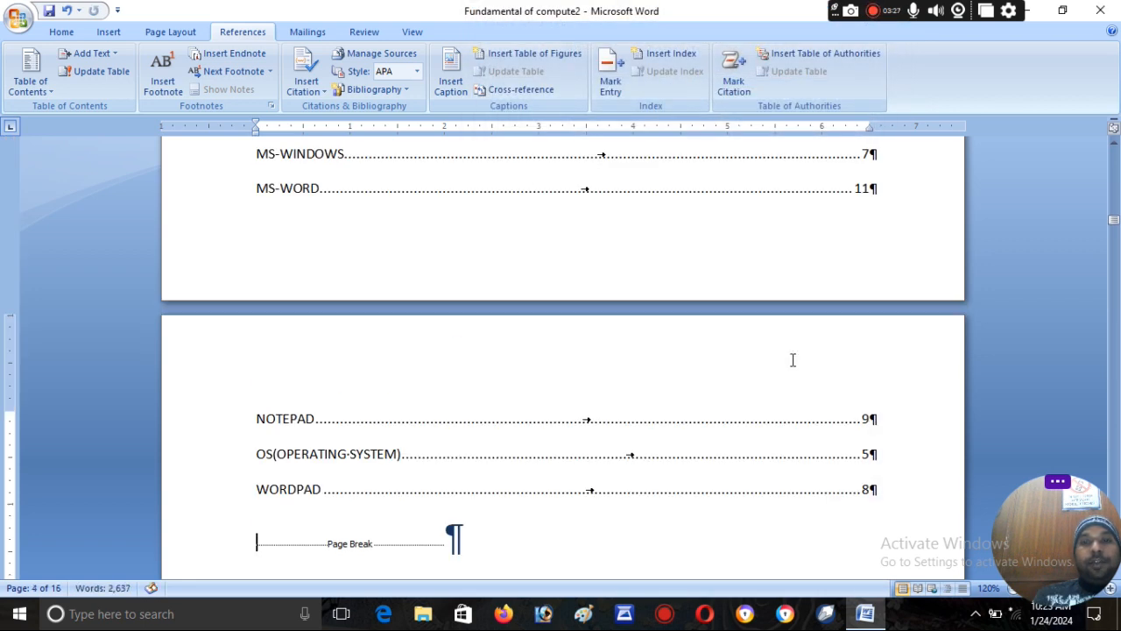
{"action": "left_click_drag", "start_coordinate": [1116, 226], "coordinate": [1117, 220]}
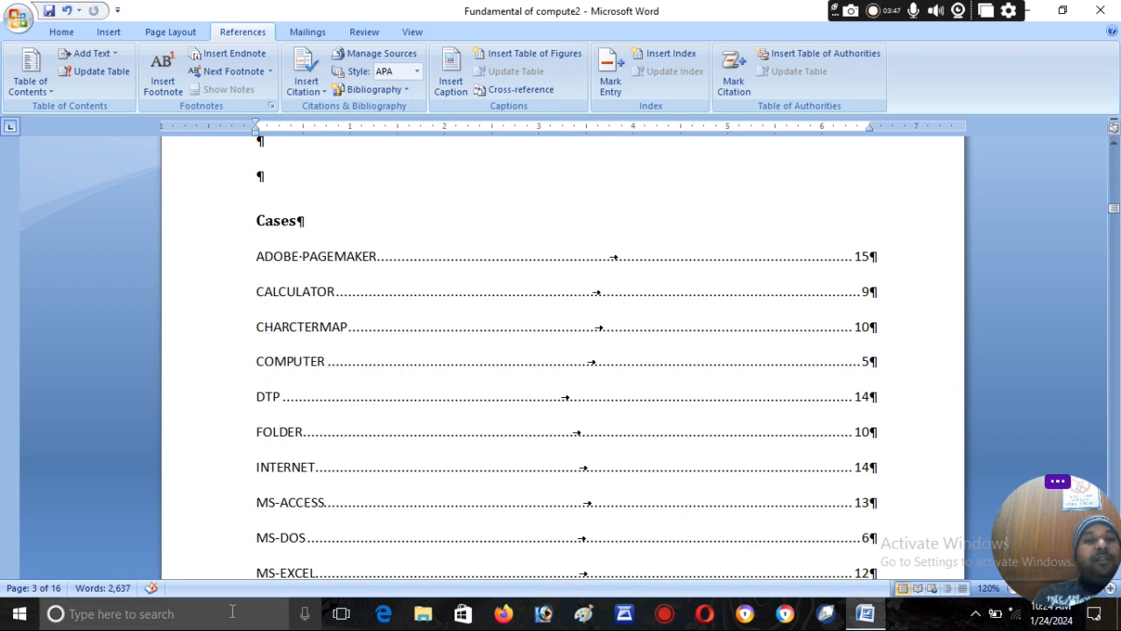
Step: Mark the ADOBE PAGEMAKER heading text once more as a citation, using its existing short citation in the Cases category
{"action": "left_click_drag", "start_coordinate": [1114, 210], "coordinate": [1118, 491]}
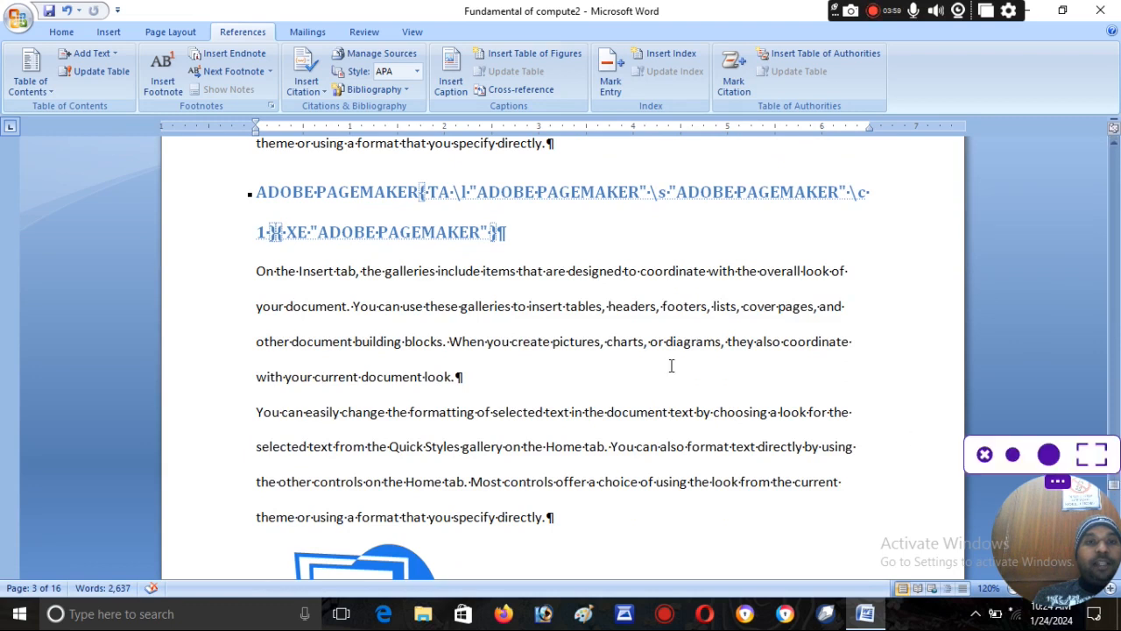
{"action": "left_click_drag", "start_coordinate": [421, 191], "coordinate": [257, 191]}
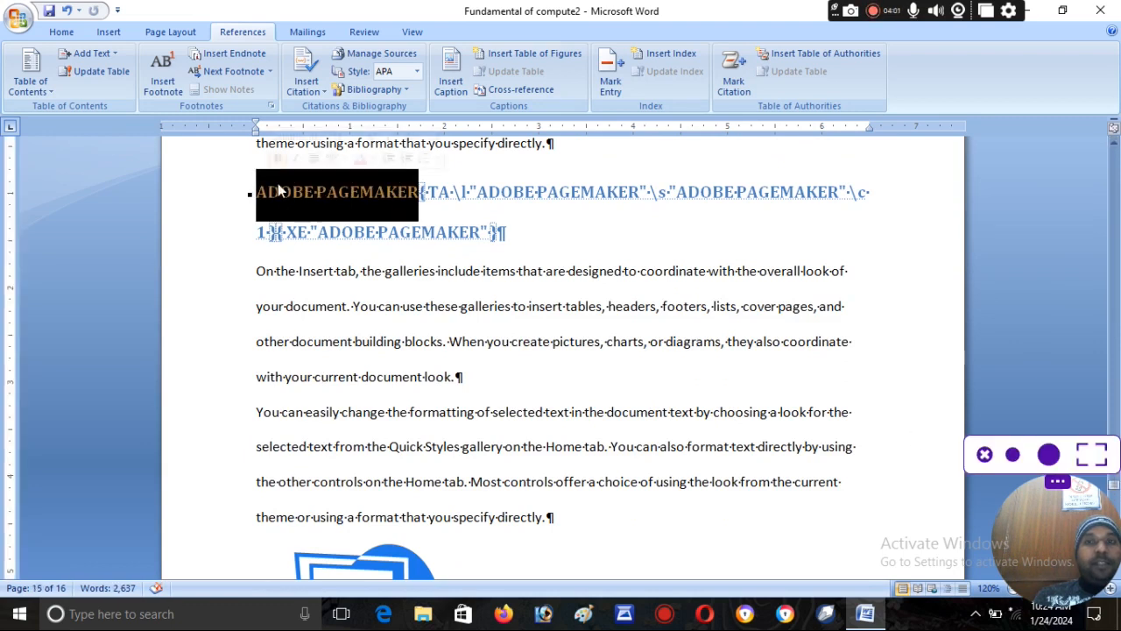
{"action": "left_click", "coordinate": [736, 97]}
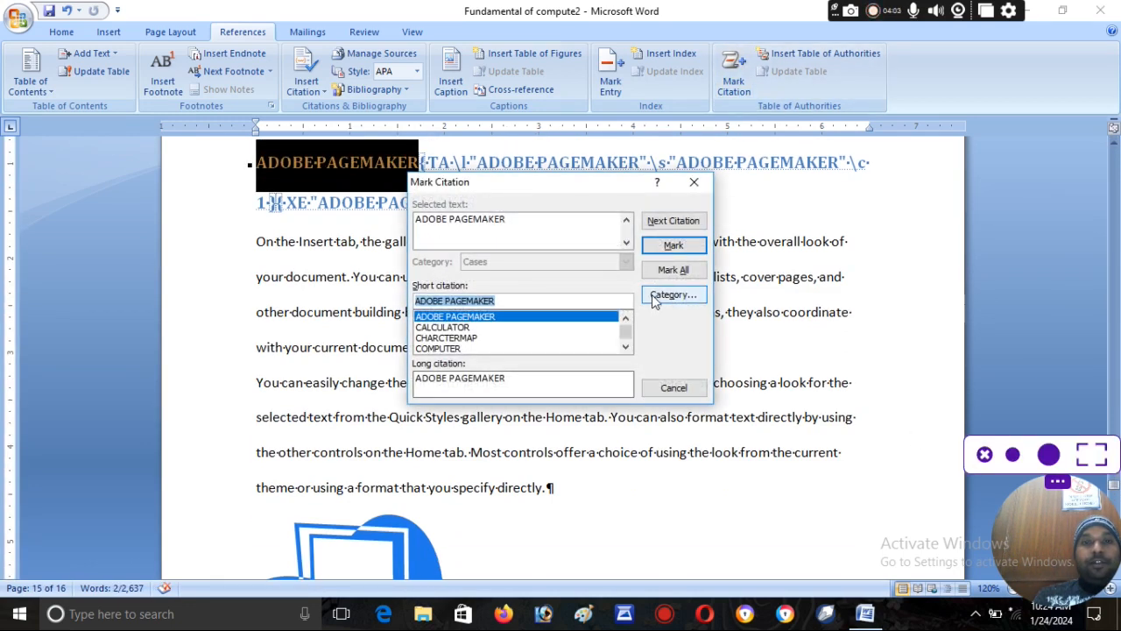
{"action": "left_click", "coordinate": [673, 248]}
{"action": "left_click", "coordinate": [674, 387]}
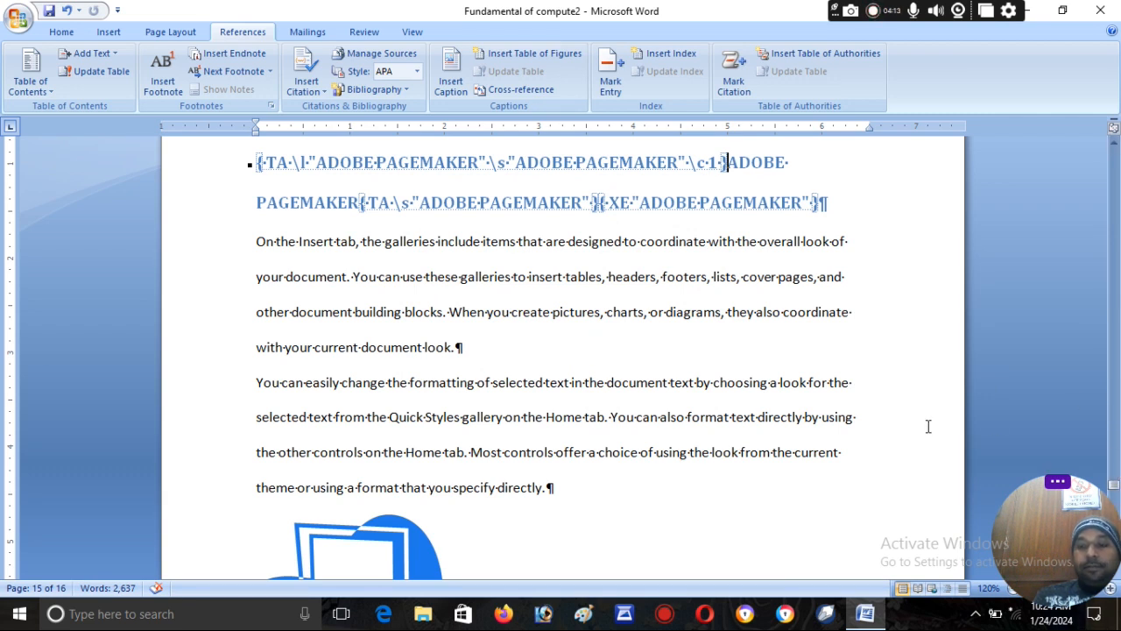
Step: Mark the CORELDRAW heading on page 15 as a table of authorities citation in the Cases category
{"action": "key", "text": "Down"}
{"action": "key", "text": "Down"}
{"action": "key", "text": "Down"}
{"action": "key", "text": "Down"}
{"action": "key", "text": "Down"}
{"action": "key", "text": "Down"}
{"action": "key", "text": "Down"}
{"action": "key", "text": "Down"}
{"action": "key", "text": "Down"}
{"action": "key", "text": "Down"}
{"action": "key", "text": "Down"}
{"action": "key", "text": "Down"}
{"action": "key", "text": "Down"}
{"action": "key", "text": "Down"}
{"action": "key", "text": "Down"}
{"action": "key", "text": "Down"}
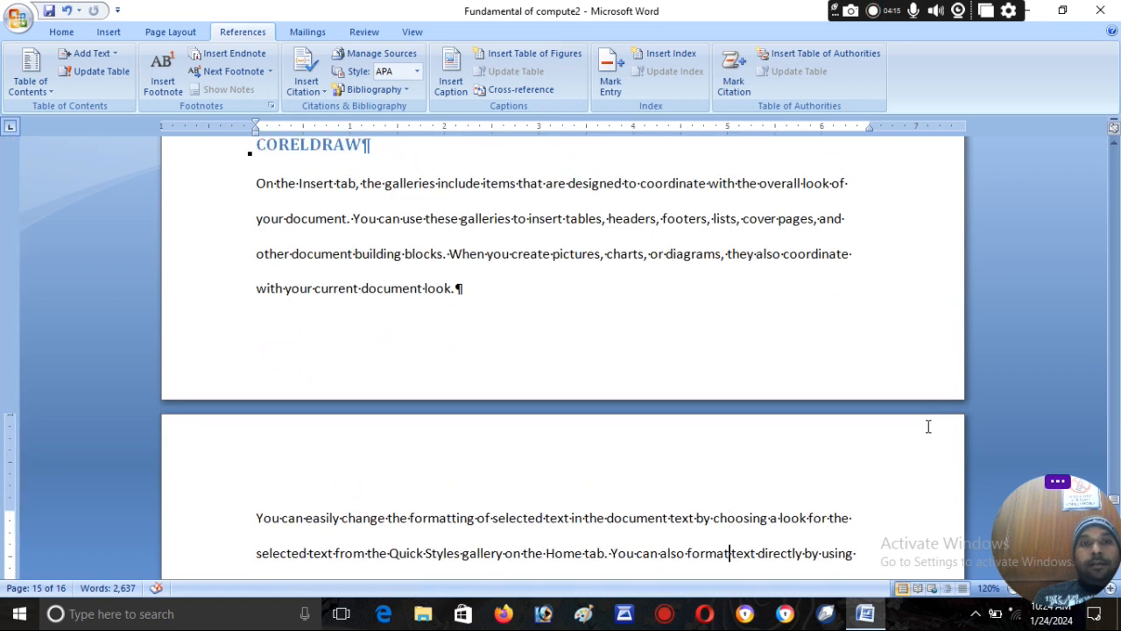
{"action": "left_click_drag", "start_coordinate": [368, 145], "coordinate": [254, 145]}
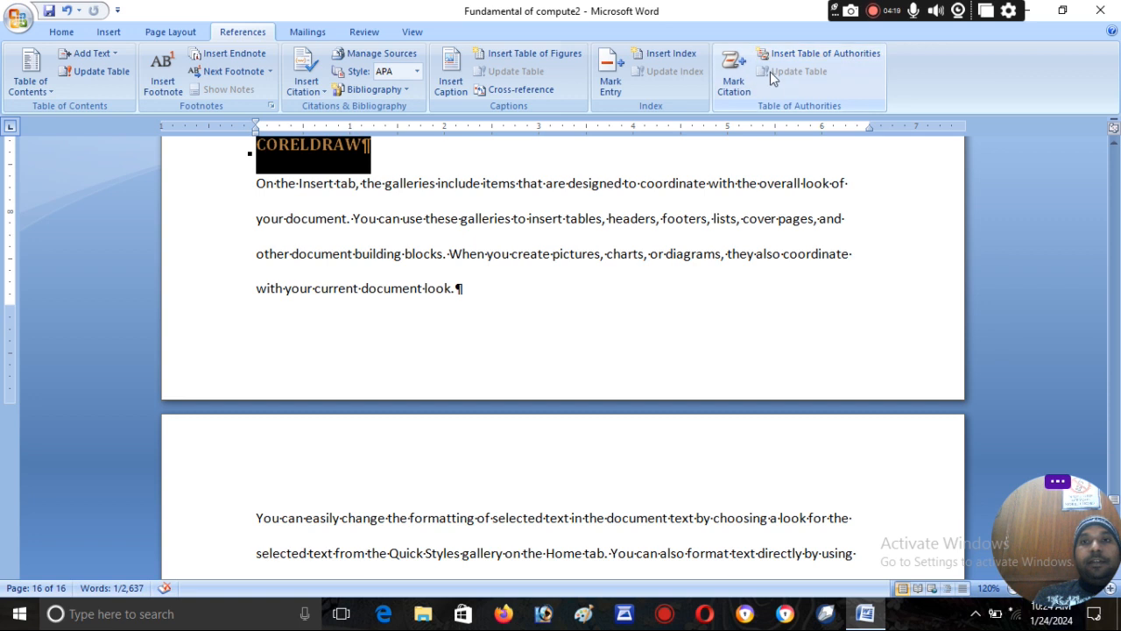
{"action": "left_click", "coordinate": [734, 75]}
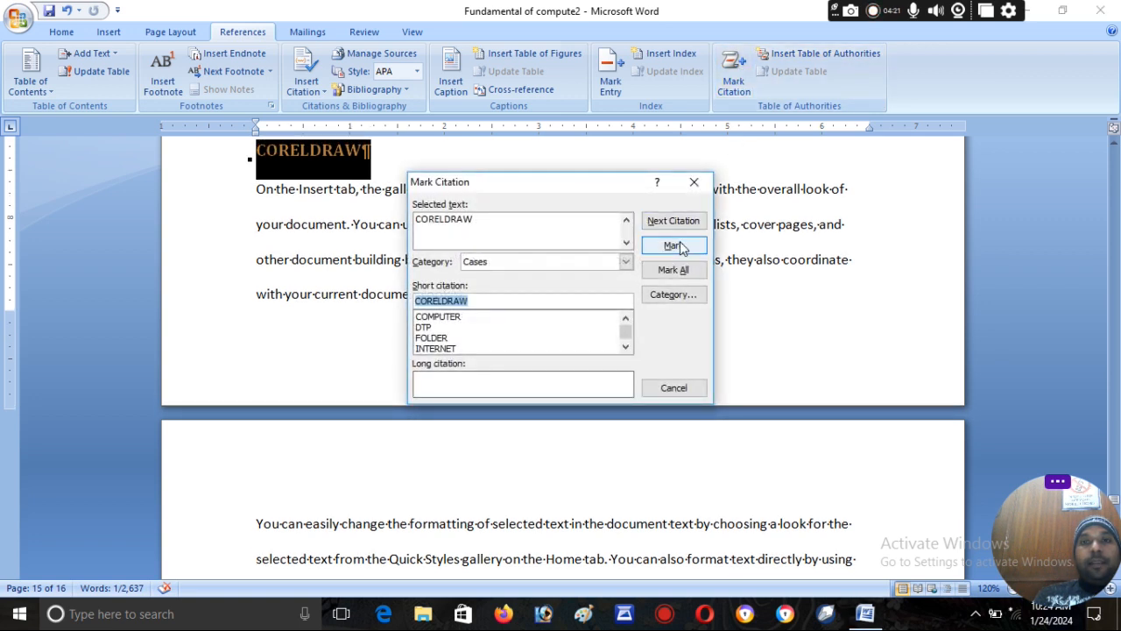
{"action": "left_click", "coordinate": [681, 246]}
{"action": "left_click", "coordinate": [667, 388]}
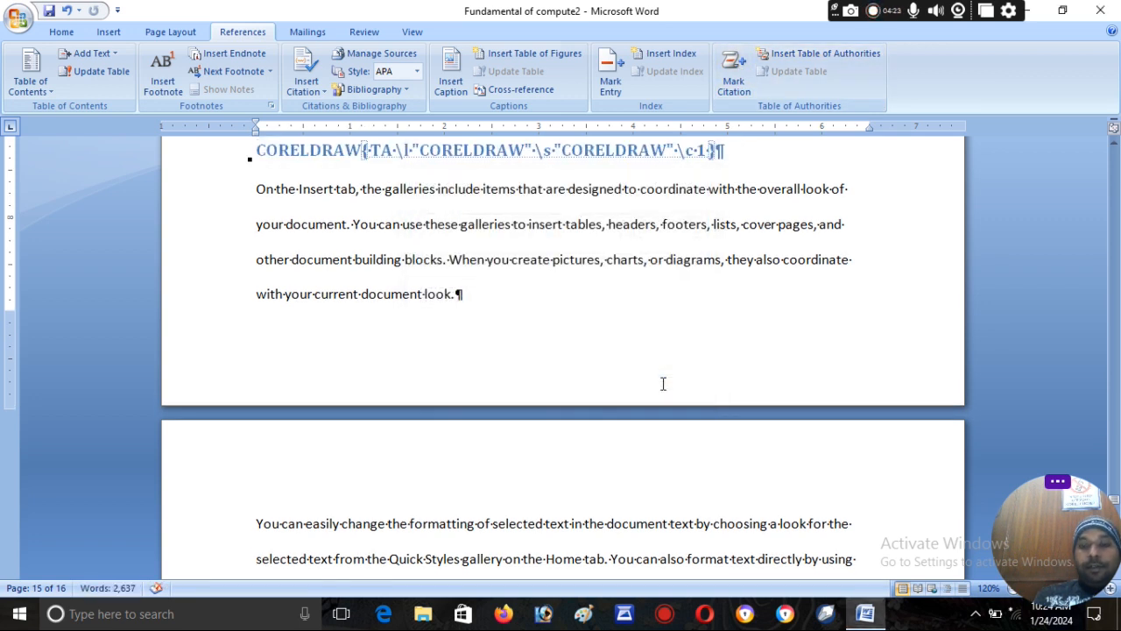
Step: Mark the ADOBE PHOTOSHOP heading text on page 16 as a citation in the Cases category
{"action": "scroll", "coordinate": [663, 383], "scroll_direction": "down", "scroll_amount": 5}
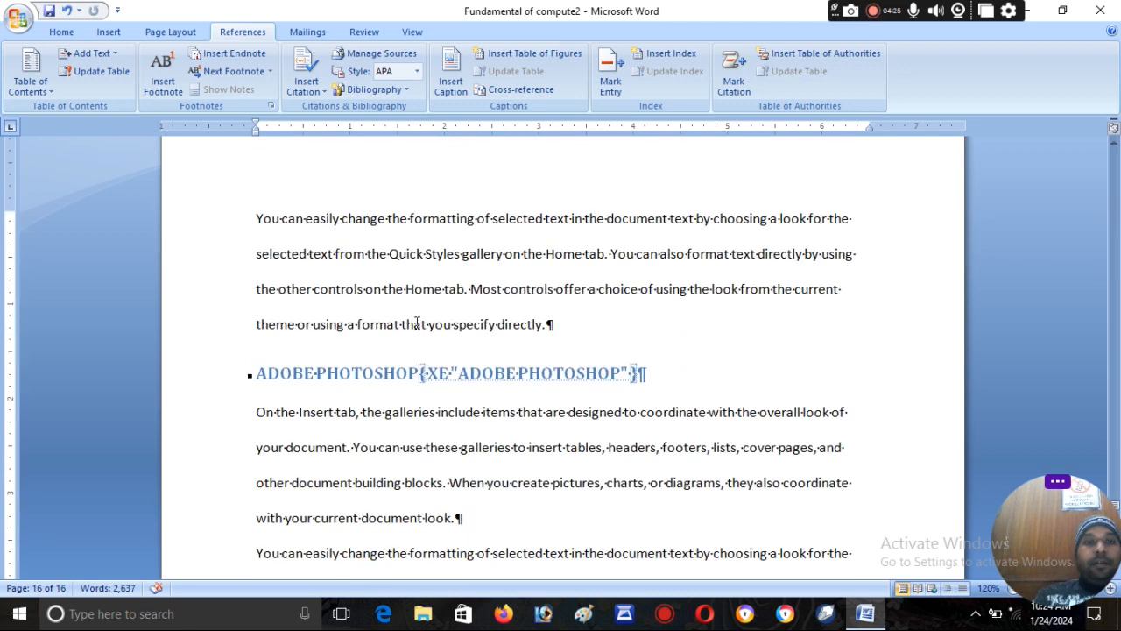
{"action": "left_click_drag", "start_coordinate": [418, 368], "coordinate": [256, 372]}
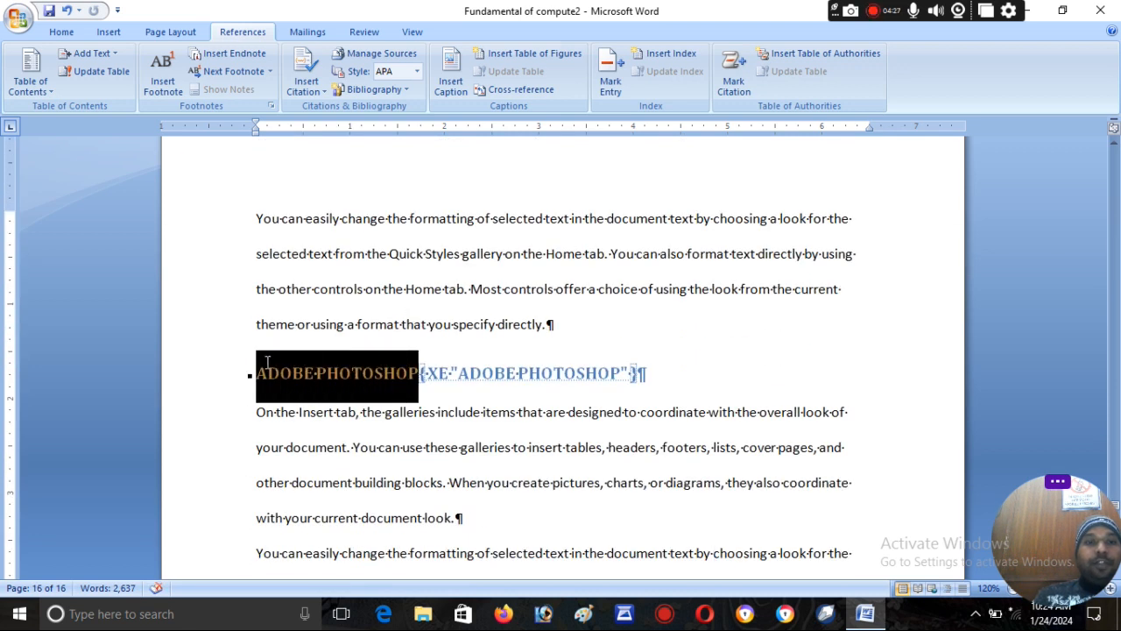
{"action": "left_click", "coordinate": [736, 88]}
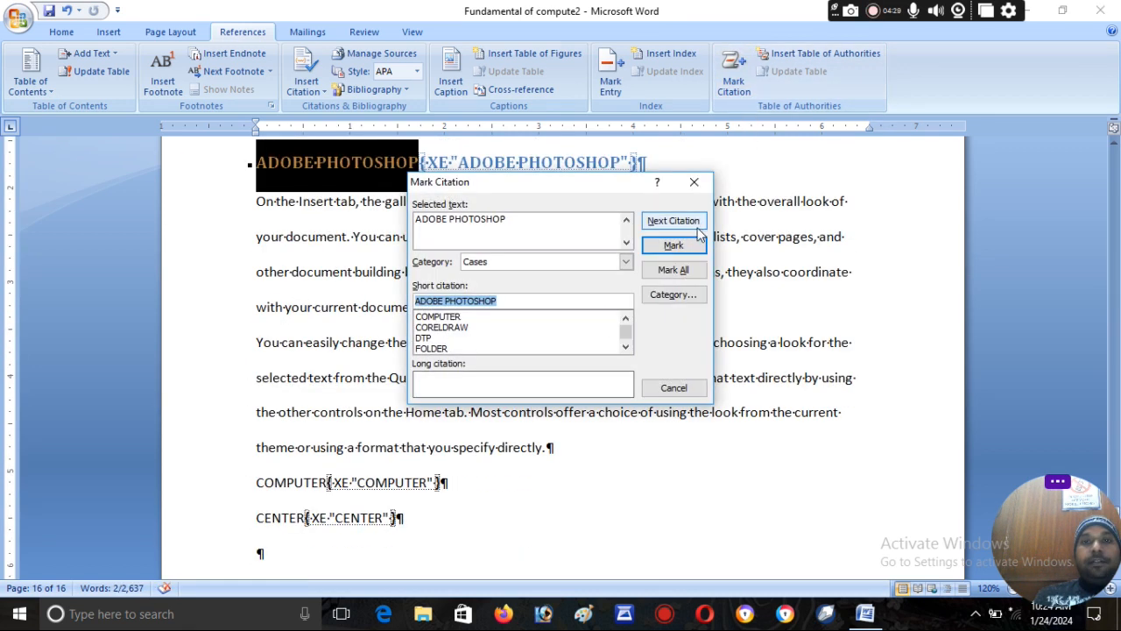
{"action": "left_click", "coordinate": [673, 245]}
{"action": "left_click", "coordinate": [659, 390]}
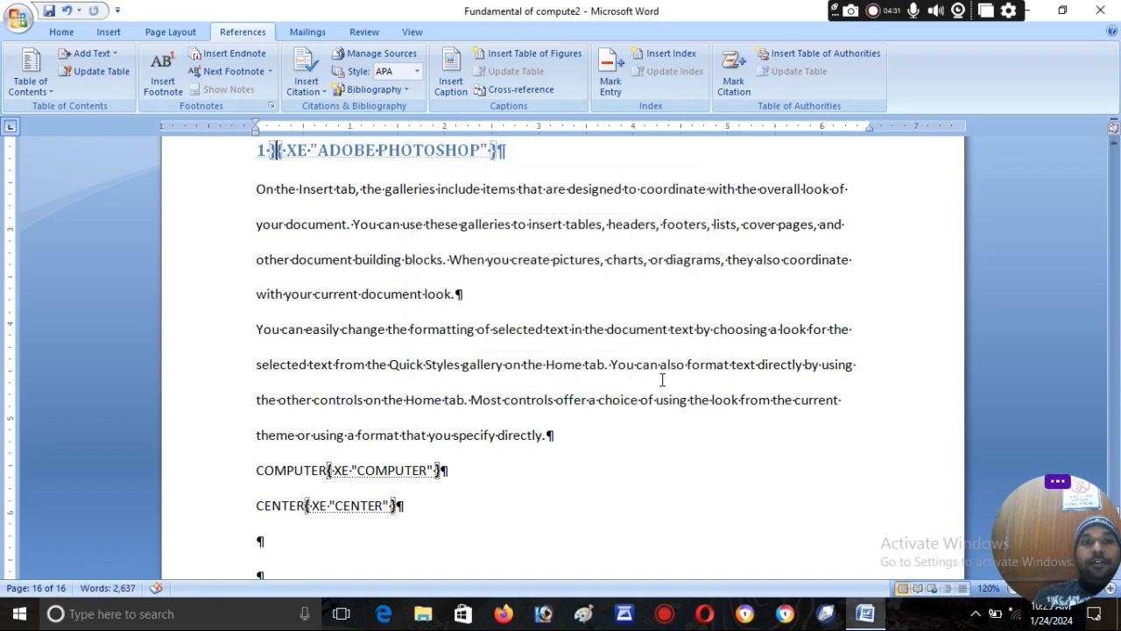
Step: Mark the word COMPUTER near the end of page 16 as a citation, using its existing short citation
{"action": "left_click_drag", "start_coordinate": [329, 471], "coordinate": [256, 473]}
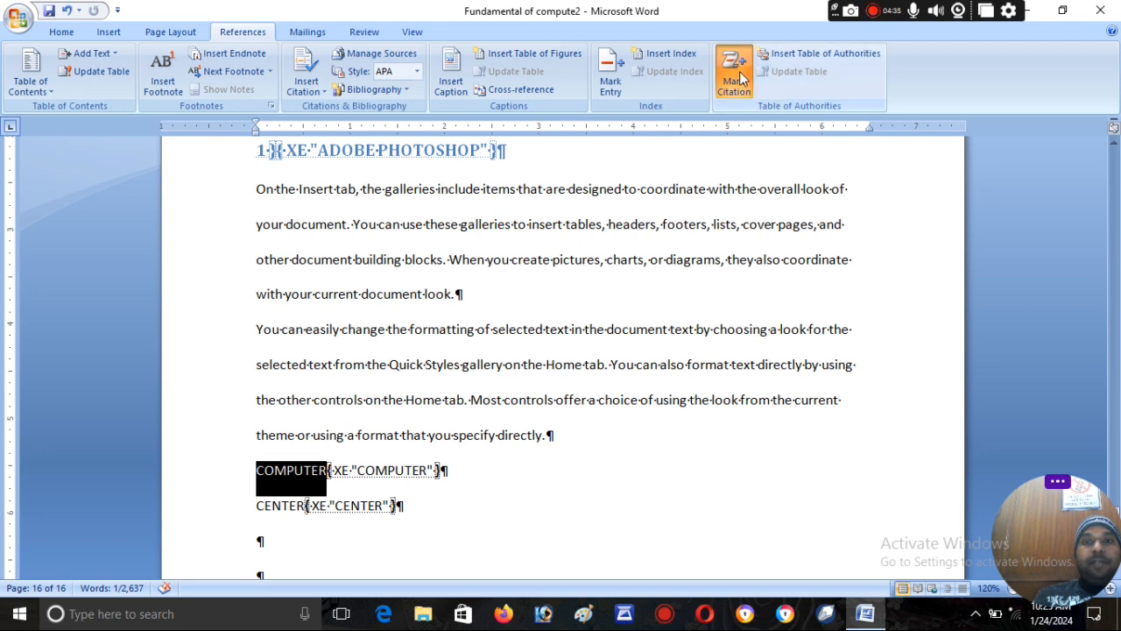
{"action": "left_click", "coordinate": [734, 80]}
{"action": "left_click", "coordinate": [670, 246]}
{"action": "left_click", "coordinate": [659, 388]}
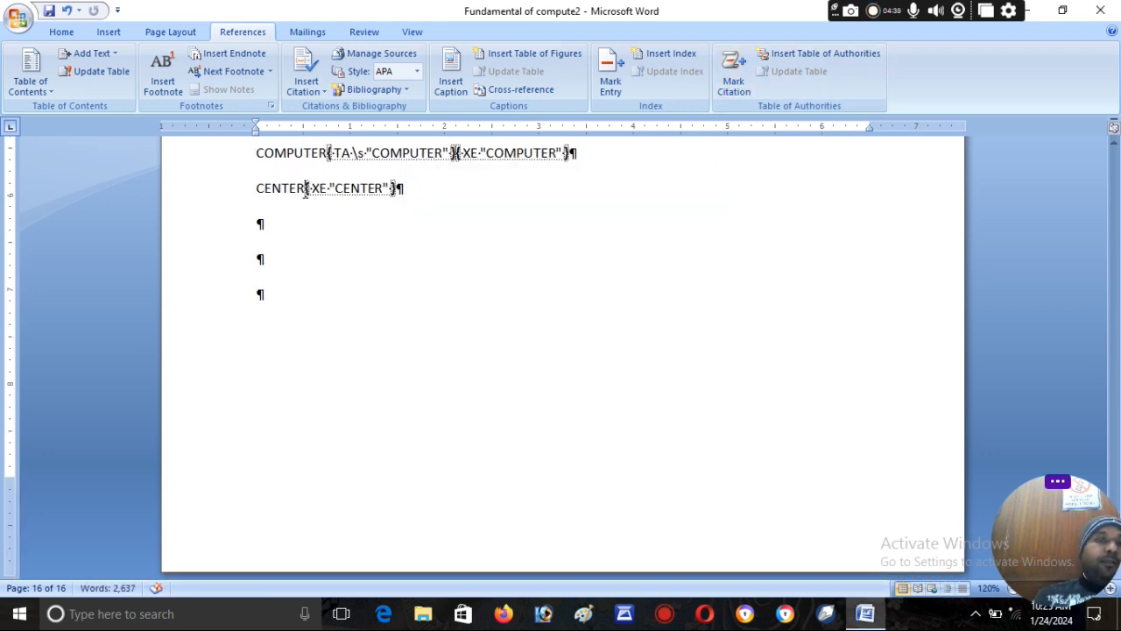
Step: Mark the word CENTER below the COMPUTER line on the last page as a citation in the Cases category
{"action": "left_click_drag", "start_coordinate": [306, 189], "coordinate": [254, 189]}
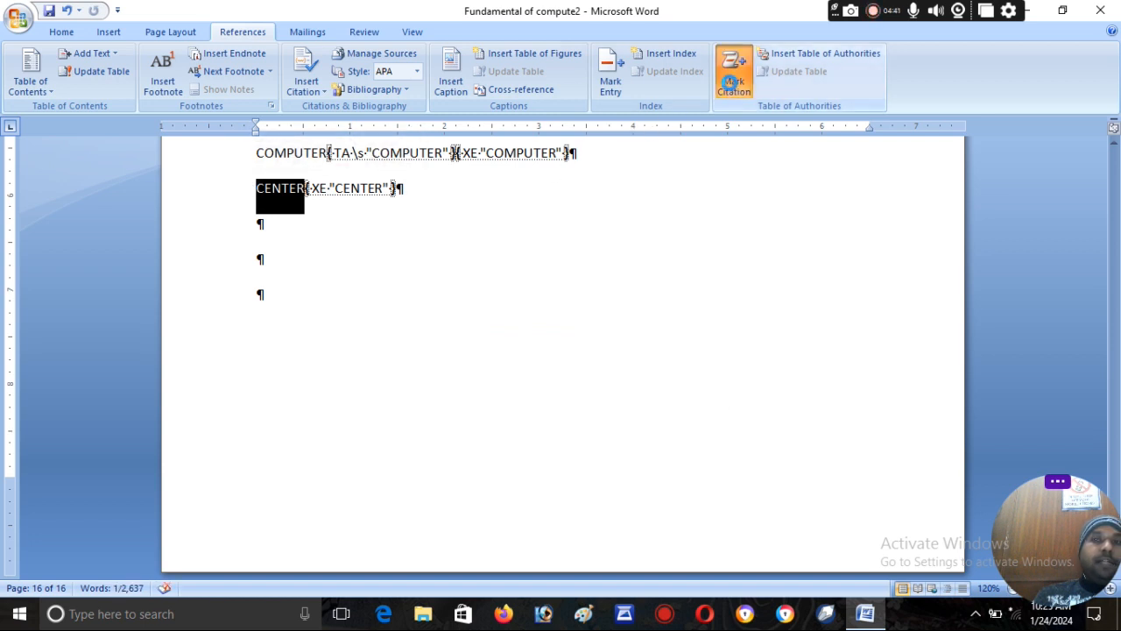
{"action": "left_click", "coordinate": [734, 80]}
{"action": "left_click", "coordinate": [670, 246]}
{"action": "left_click", "coordinate": [675, 388]}
Step: Update the table of authorities on page 3 to include the newly marked citations
{"action": "scroll", "coordinate": [675, 388], "scroll_direction": "up", "scroll_amount": 10}
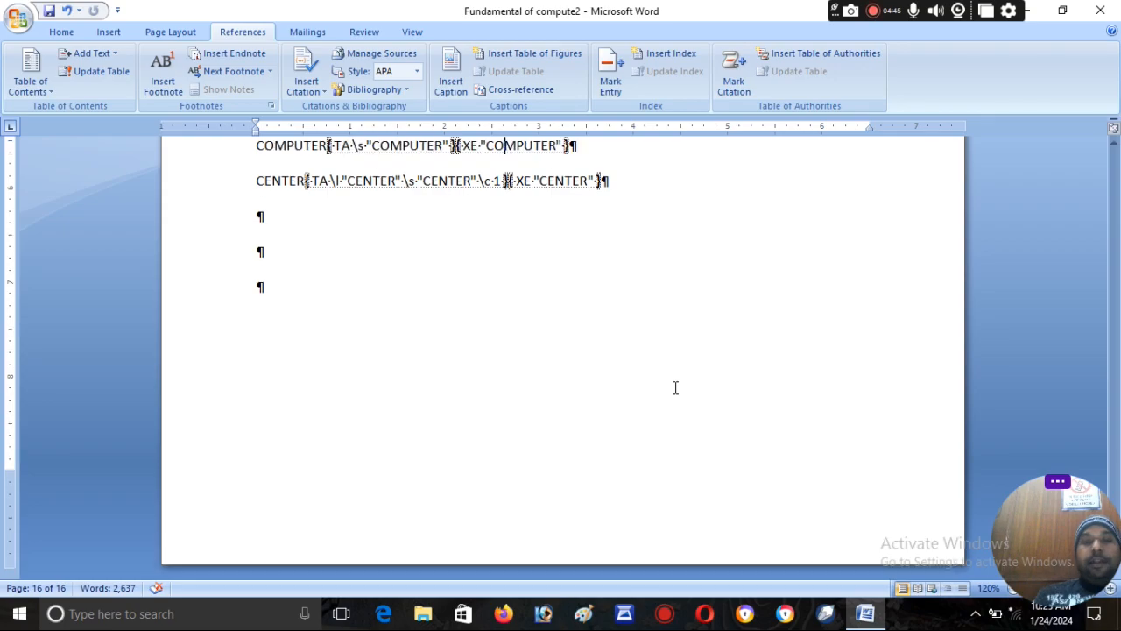
{"action": "scroll", "coordinate": [675, 388], "scroll_direction": "up", "scroll_amount": 12}
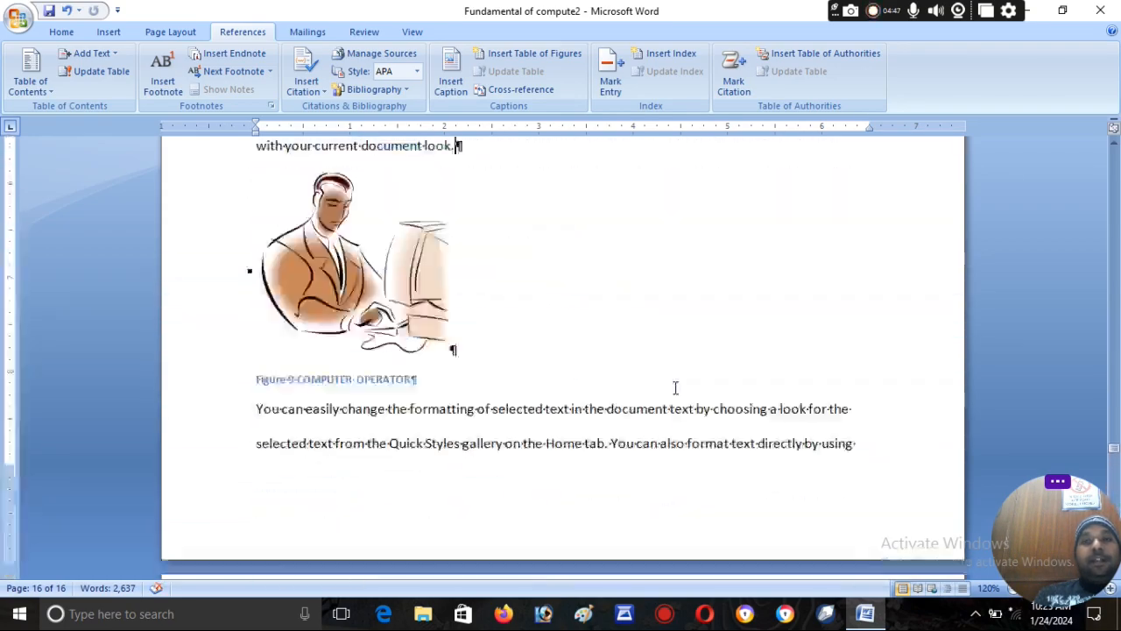
{"action": "scroll", "coordinate": [675, 388], "scroll_direction": "up", "scroll_amount": 12}
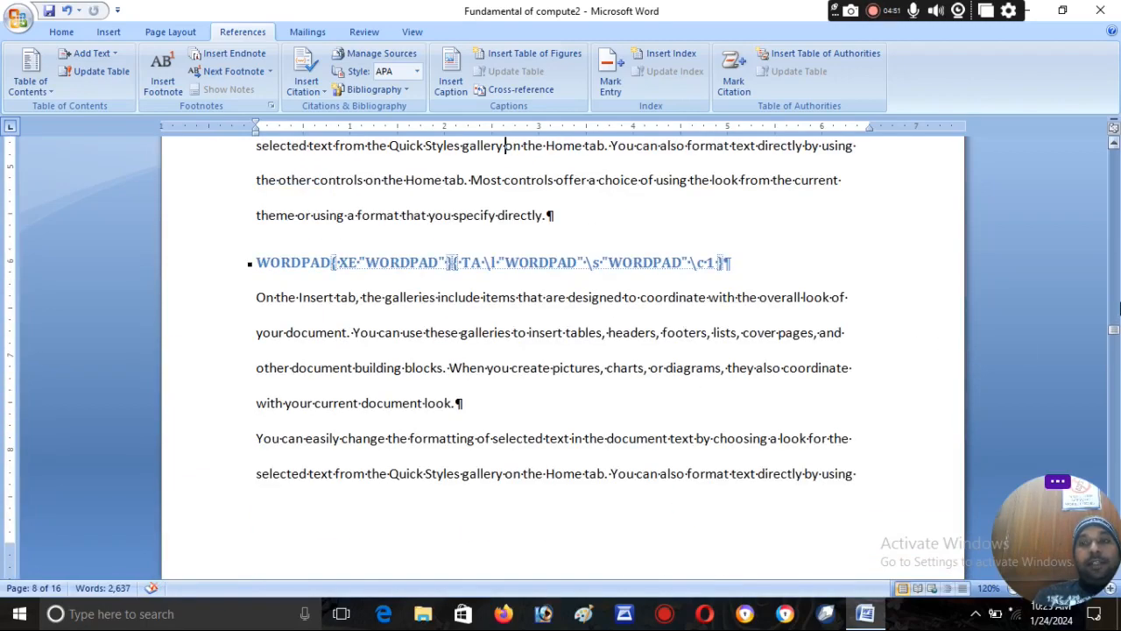
{"action": "left_click_drag", "start_coordinate": [1115, 338], "coordinate": [1114, 211]}
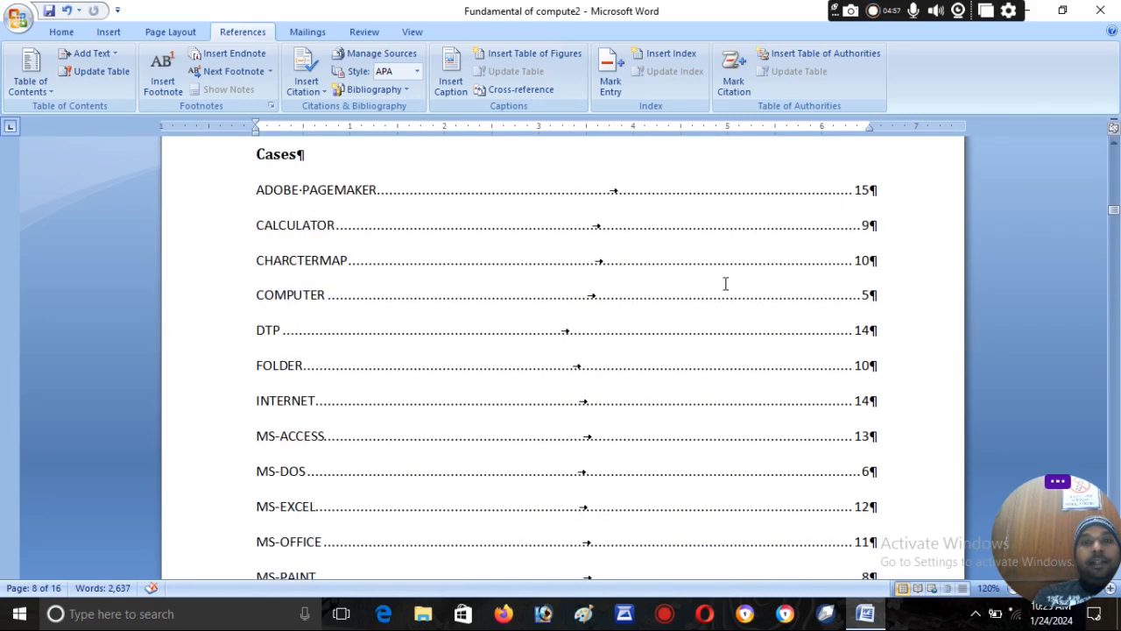
{"action": "left_click", "coordinate": [726, 283]}
{"action": "left_click", "coordinate": [784, 77]}
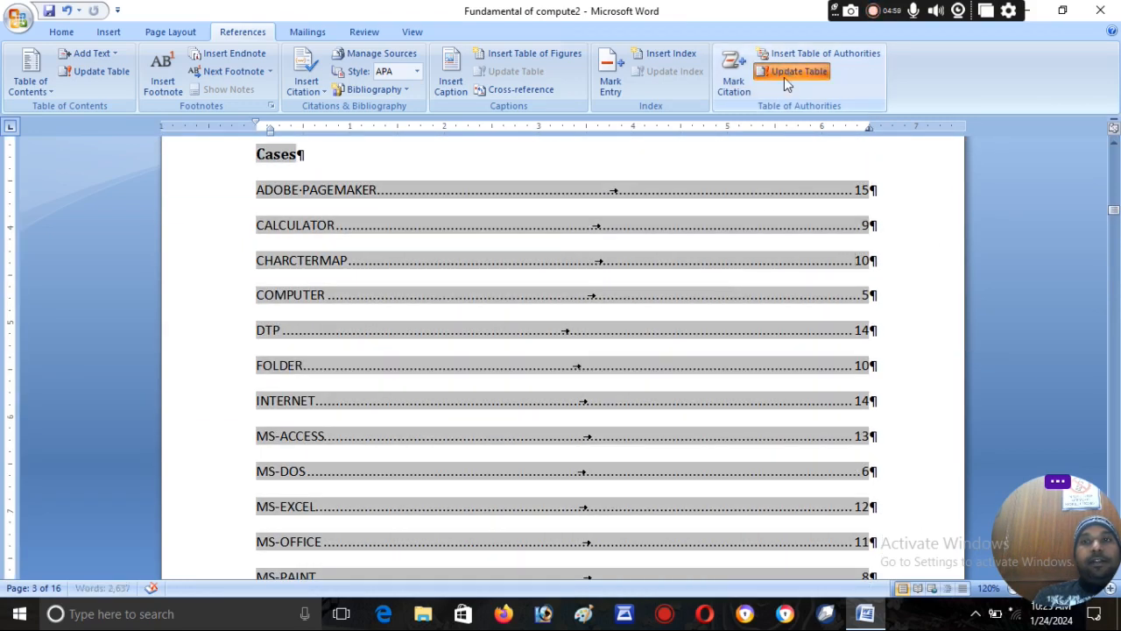